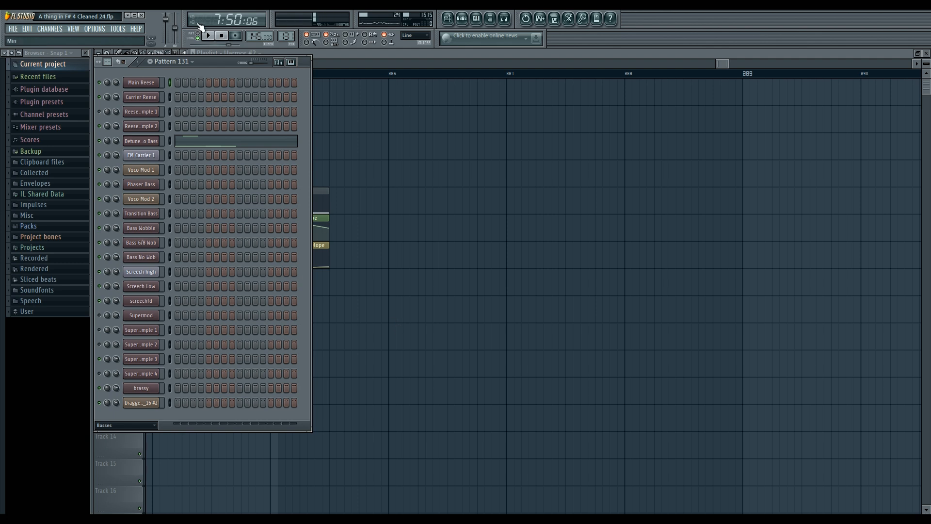
# Move the Pattern 131 channel rack clear of the playlist clips, open the Main Reese channel and audition a few notes.
pyautogui.moveTo(210, 62); pyautogui.dragTo(624, 111)
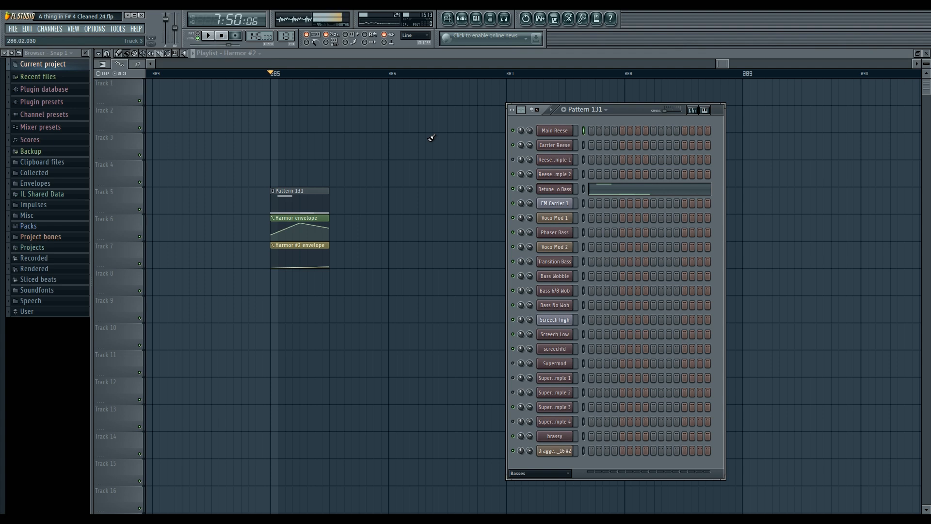
pyautogui.click(563, 132)
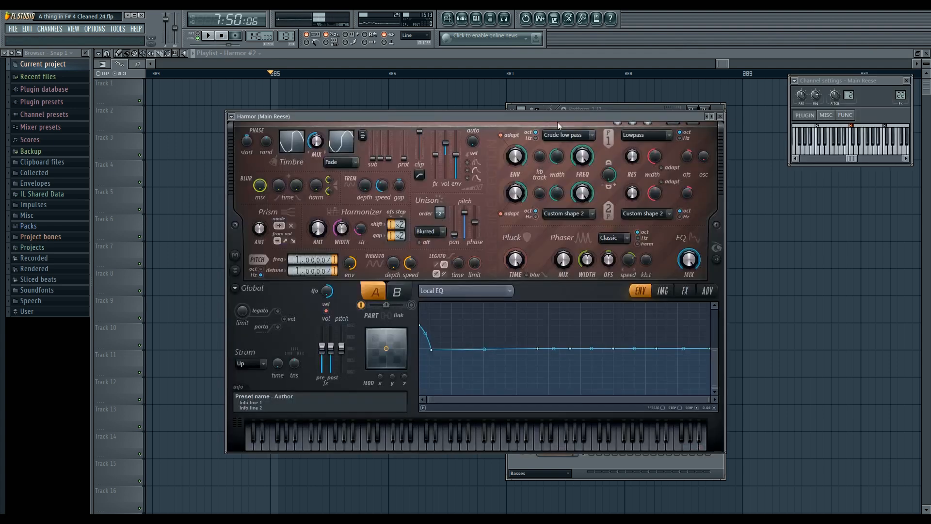
pyautogui.click(422, 439)
pyautogui.click(301, 444)
pyautogui.click(267, 444)
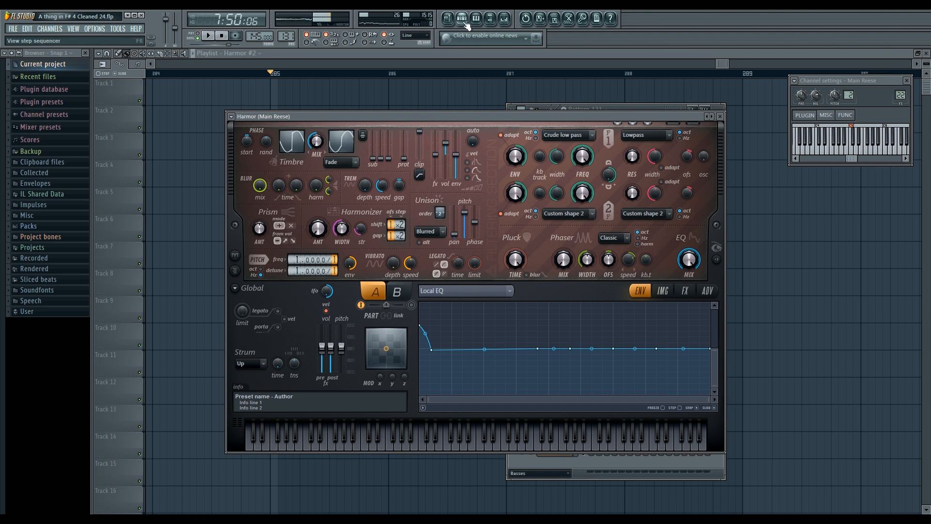
# Open the Reese Resample 1 and Reese Resample 2 channels in turn to examine their Harmor settings, returning to the channel rack.
pyautogui.click(569, 111)
pyautogui.click(561, 159)
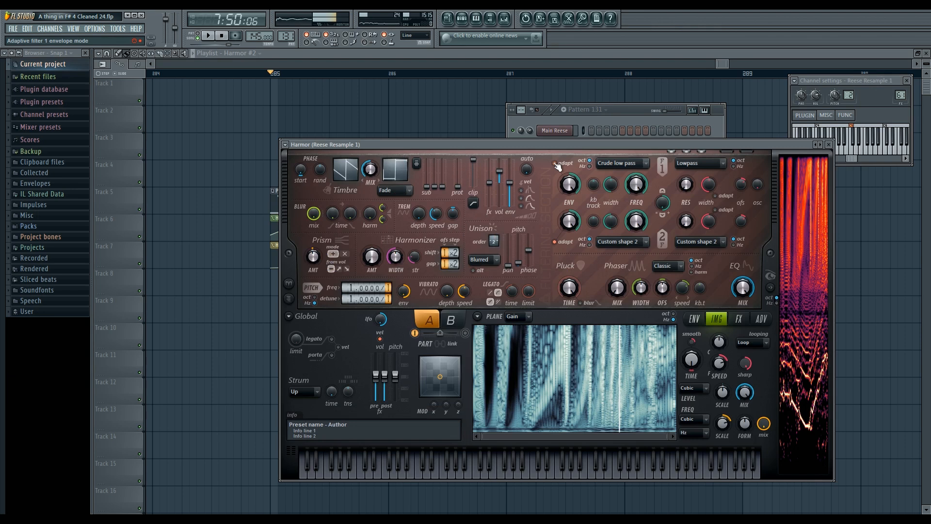
pyautogui.moveTo(517, 142); pyautogui.dragTo(473, 144)
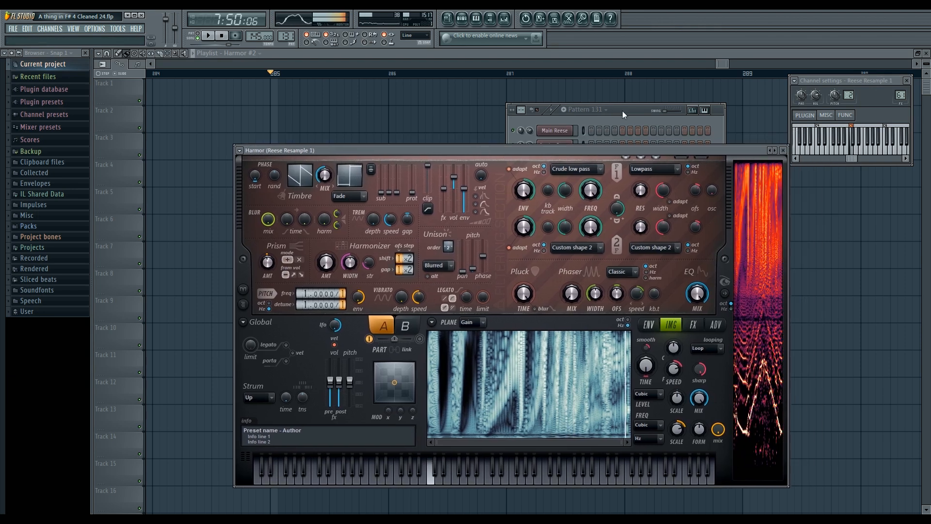
pyautogui.click(624, 113)
pyautogui.click(561, 176)
pyautogui.moveTo(560, 100); pyautogui.dragTo(565, 155)
pyautogui.click(625, 110)
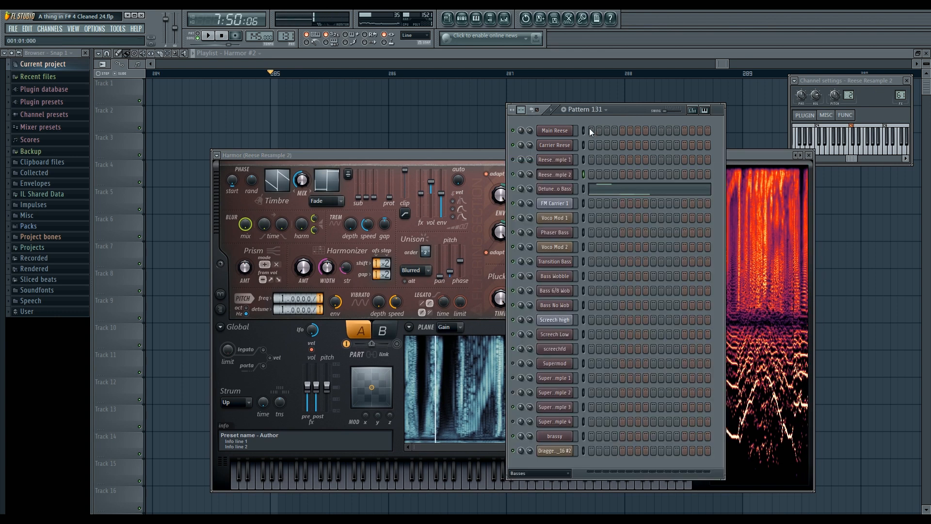
# Open the Detune Auto Bass channel's Harmor, play the pattern once and move the plugin window slightly lower.
pyautogui.click(551, 189)
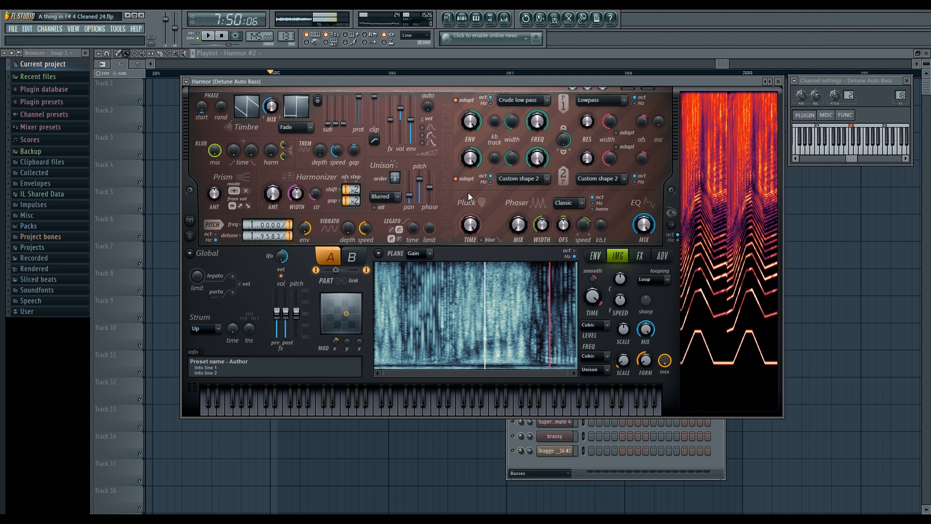
pyautogui.click(209, 37)
pyautogui.click(222, 37)
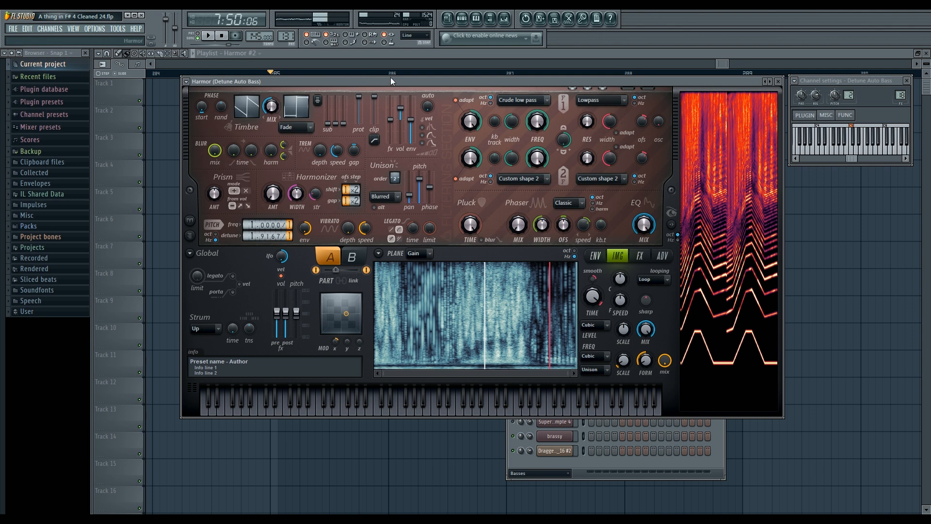
pyautogui.moveTo(391, 77); pyautogui.dragTo(390, 98)
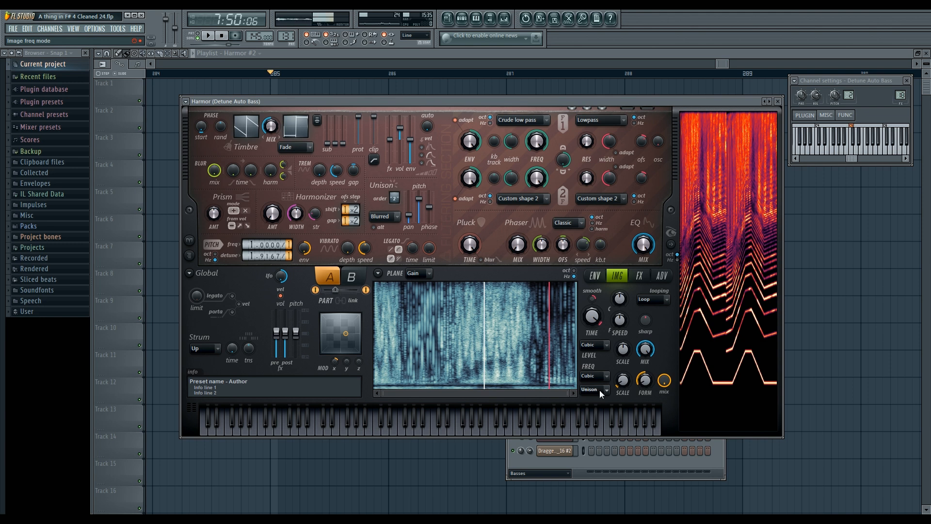
# Try the image frequency mode Oct on Detune Auto Bass with different frequency scale amounts, playing the pattern after each change.
pyautogui.click(595, 402)
pyautogui.moveTo(621, 383); pyautogui.dragTo(621, 385)
pyautogui.press('space')
pyautogui.press('space')
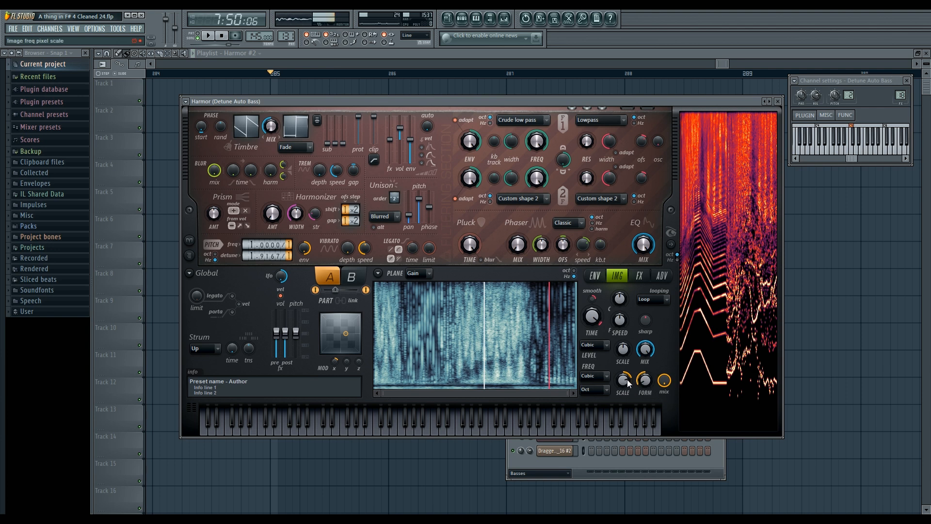
pyautogui.moveTo(624, 379); pyautogui.dragTo(624, 401)
pyautogui.press('space')
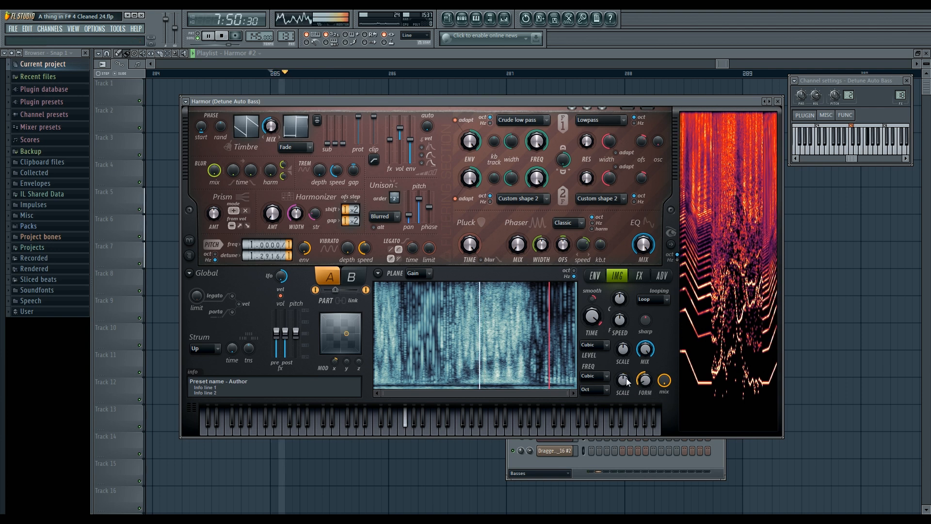
pyautogui.press('space')
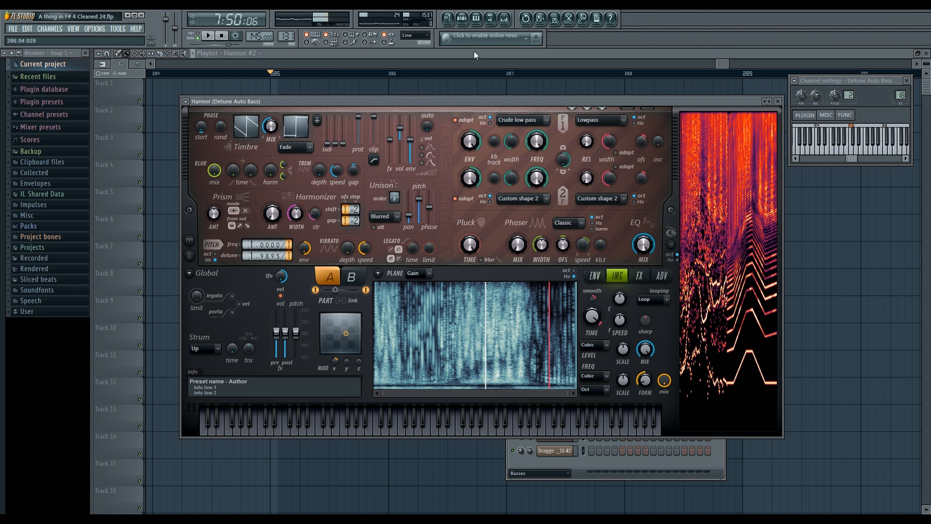
# Examine the Detune Auto Bass notes in the piano roll, then return to the playlist and reopen its Harmor.
pyautogui.click(462, 18)
pyautogui.click(604, 195)
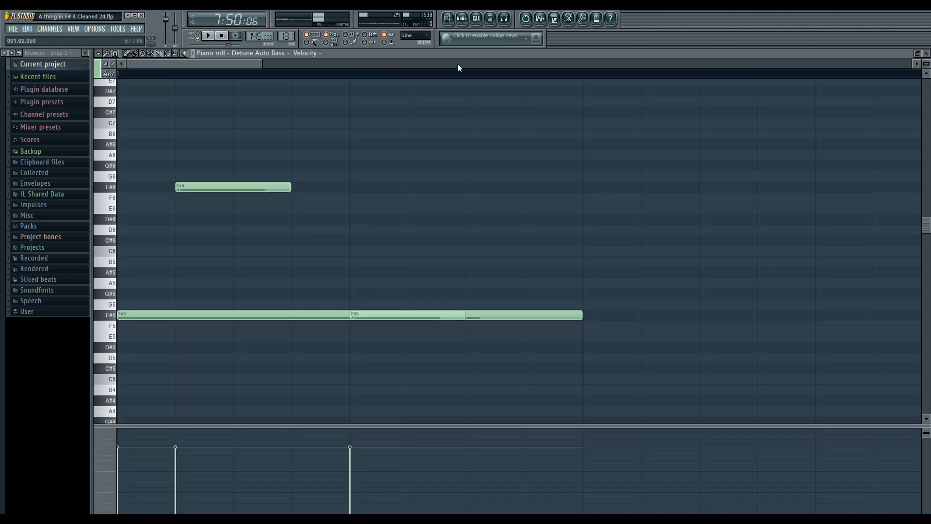
pyautogui.click(461, 19)
pyautogui.click(450, 21)
pyautogui.click(541, 189)
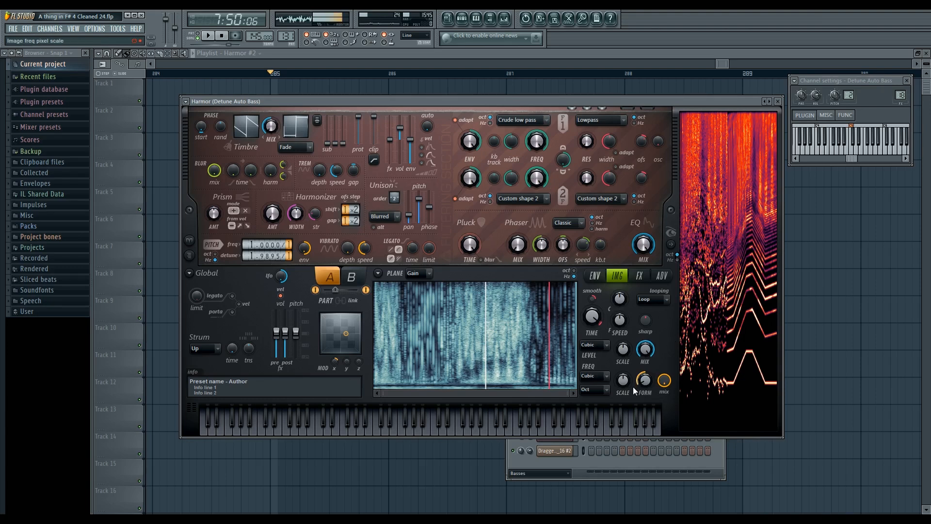
# Audition single notes on Detune Auto Bass and play the pattern to compare the sound.
pyautogui.moveTo(646, 319)
pyautogui.mouseDown()
pyautogui.moveTo(645, 301)
pyautogui.moveTo(646, 318)
pyautogui.mouseUp()
pyautogui.press('q')
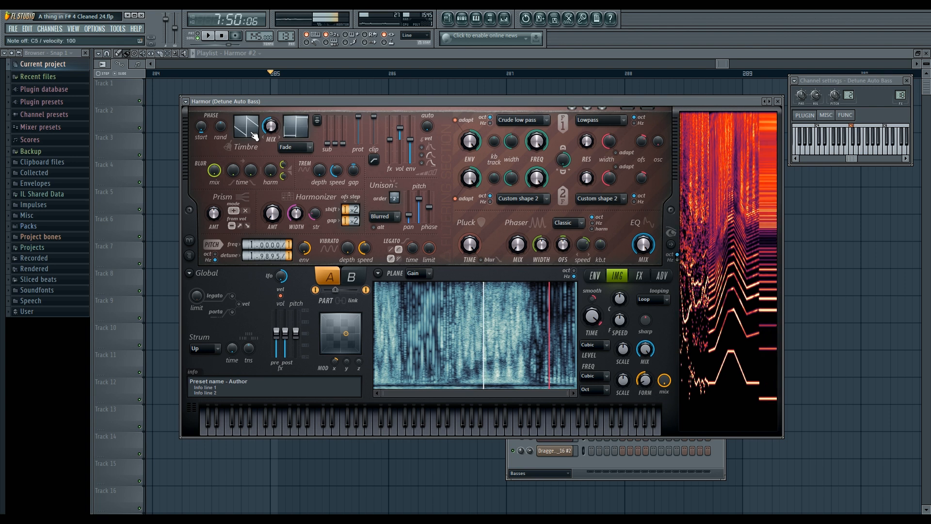
pyautogui.press('b')
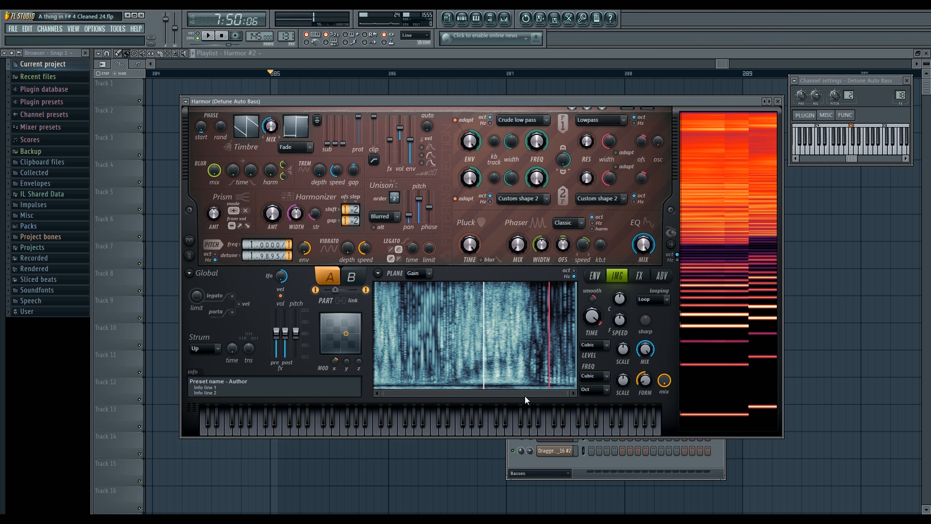
pyautogui.click(208, 36)
pyautogui.click(222, 36)
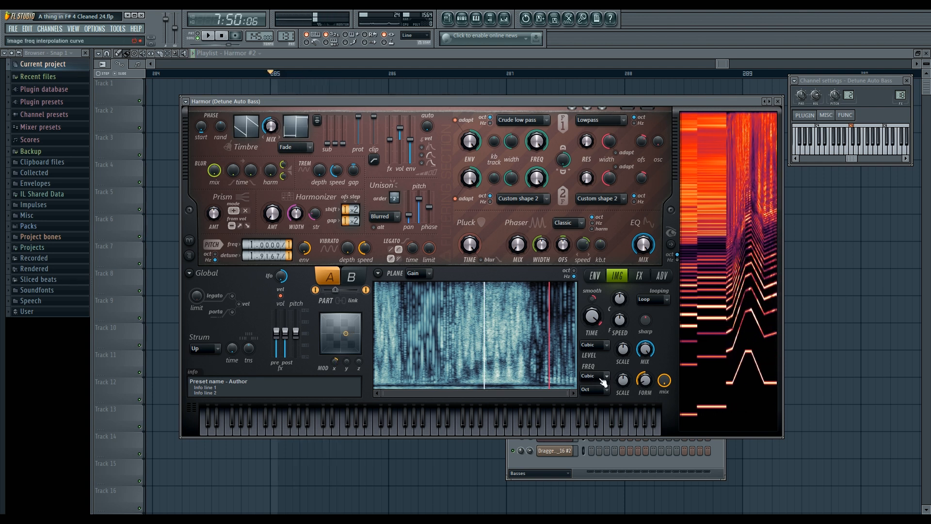
# Set the image frequency mode to Unison and display the Harmonic unison pitch envelope.
pyautogui.click(599, 391)
pyautogui.click(600, 432)
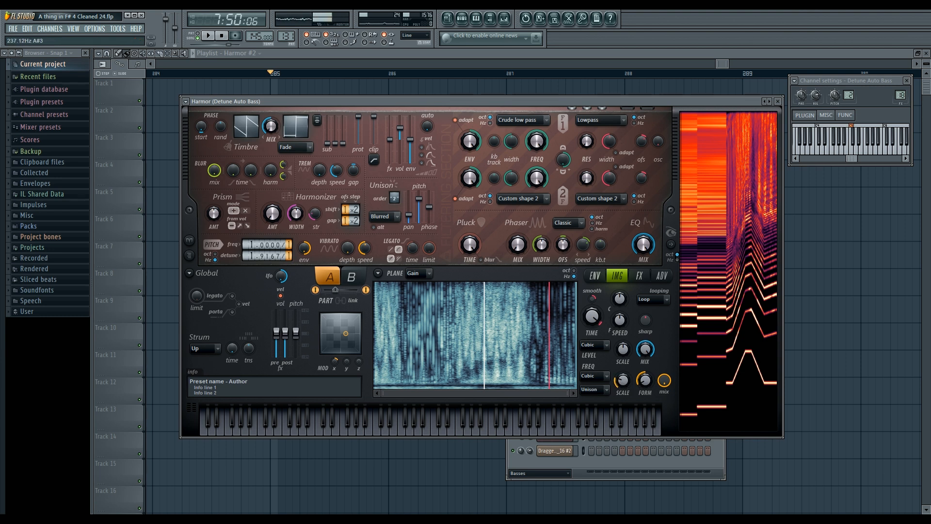
pyautogui.click(595, 275)
pyautogui.click(591, 276)
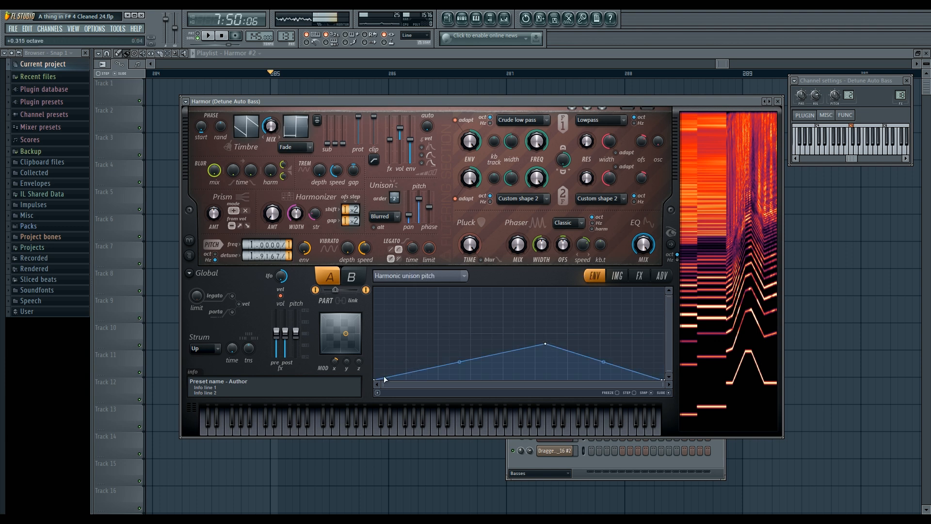
pyautogui.click(586, 281)
pyautogui.click(554, 268)
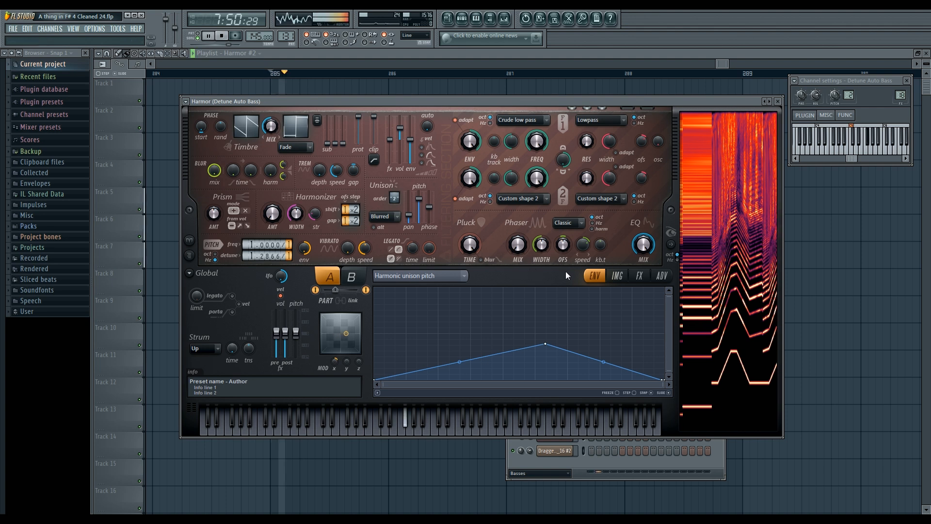
# Show Detune Auto Bass's effects settings and play the pattern.
pyautogui.click(639, 275)
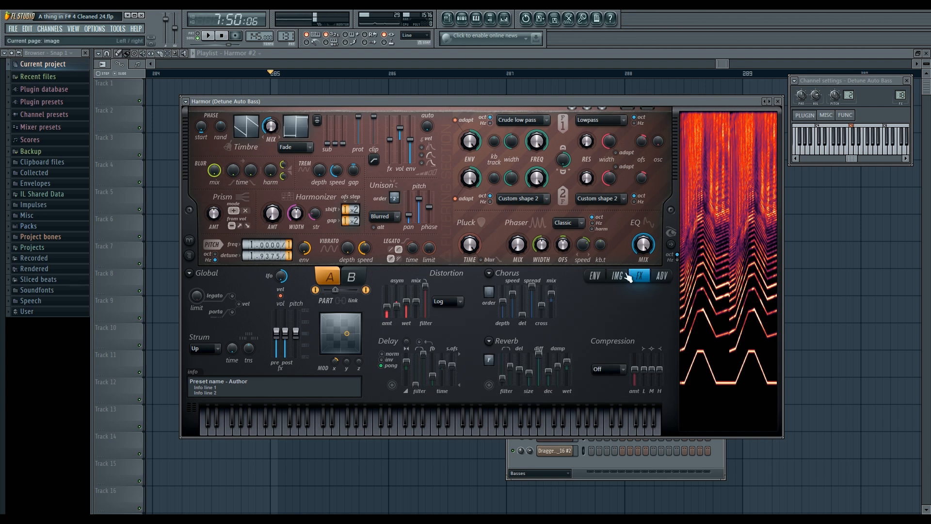
pyautogui.press('space')
pyautogui.press('space')
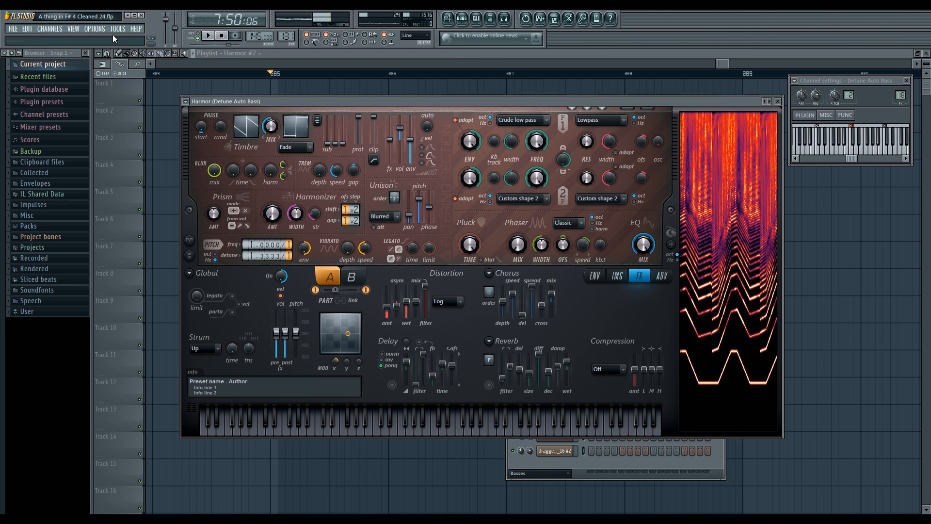
# Add a Harmor #3 channel, turn on its visual feedback, lower its pitch slider and sound test notes.
pyautogui.moveTo(390, 258); pyautogui.dragTo(344, 126)
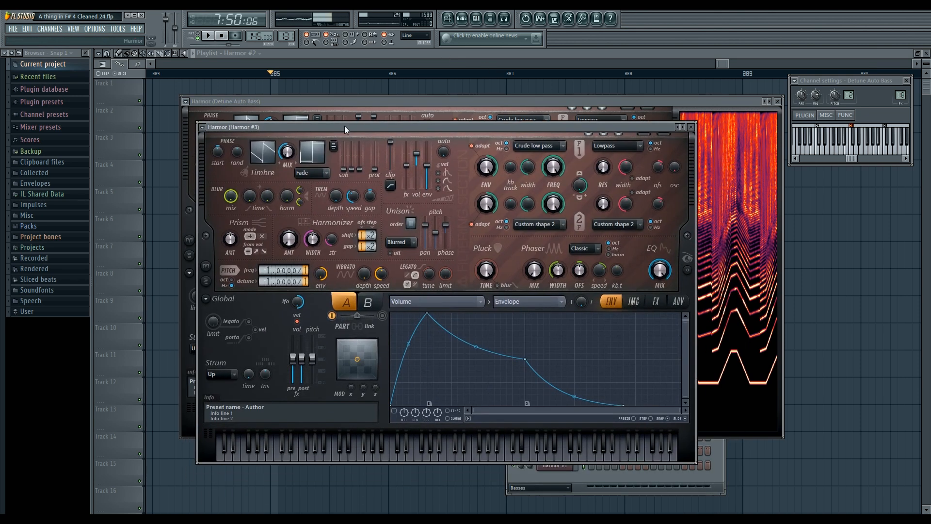
pyautogui.click(688, 271)
pyautogui.moveTo(312, 360); pyautogui.dragTo(317, 385)
pyautogui.press('q')
pyautogui.press('x')
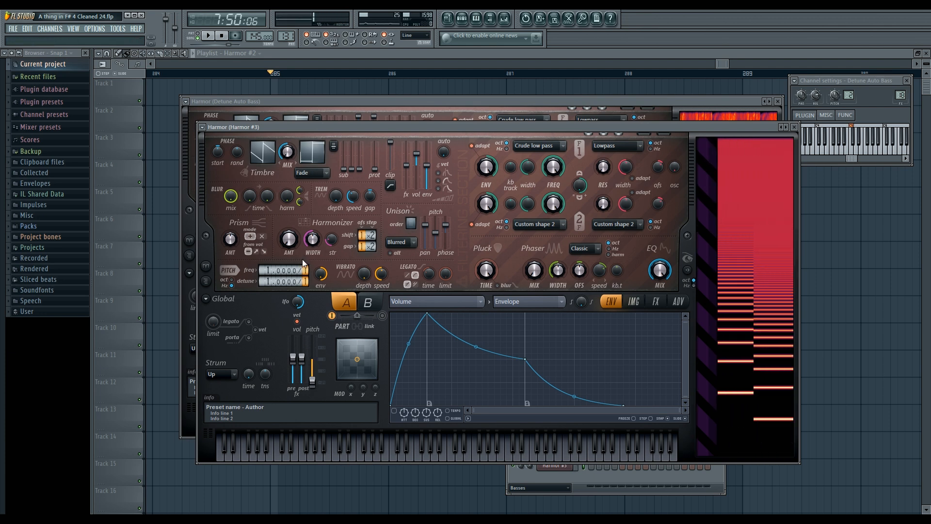
pyautogui.press('x')
# Try a pitch frequency multiplier of 1.02 and a raised detune multiplier on Harmor #3 while sounding a low note.
pyautogui.moveTo(270, 270)
pyautogui.mouseDown()
pyautogui.moveTo(270, 260)
pyautogui.moveTo(270, 270)
pyautogui.mouseUp()
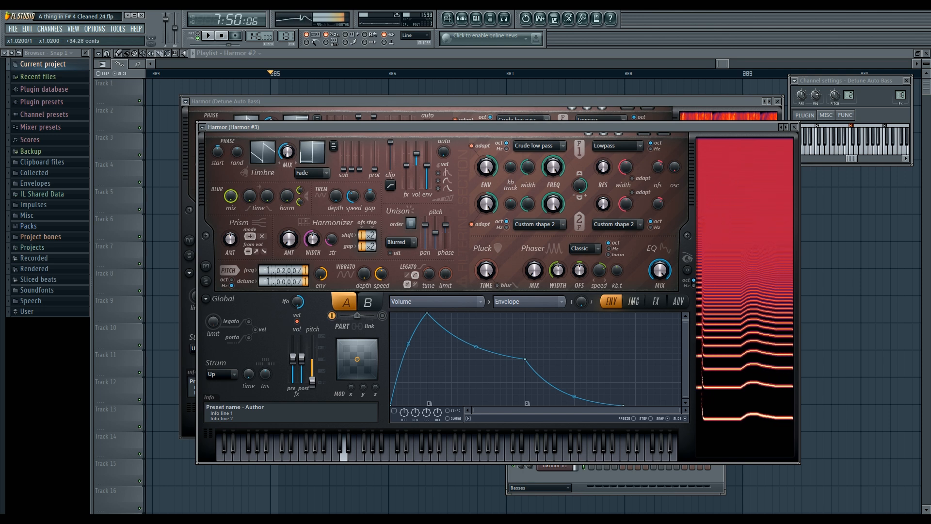
pyautogui.press('x')
pyautogui.moveTo(283, 281); pyautogui.dragTo(283, 268)
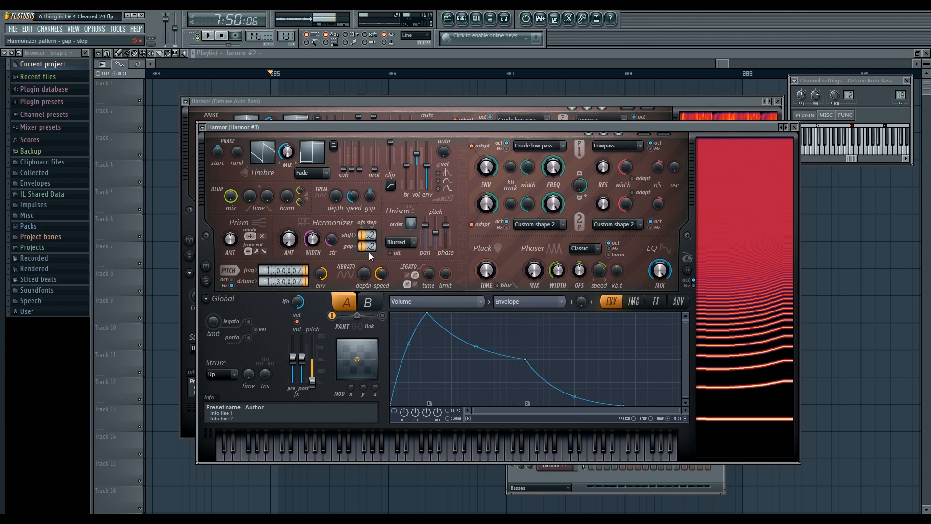
pyautogui.scroll(-3, 280, 283)
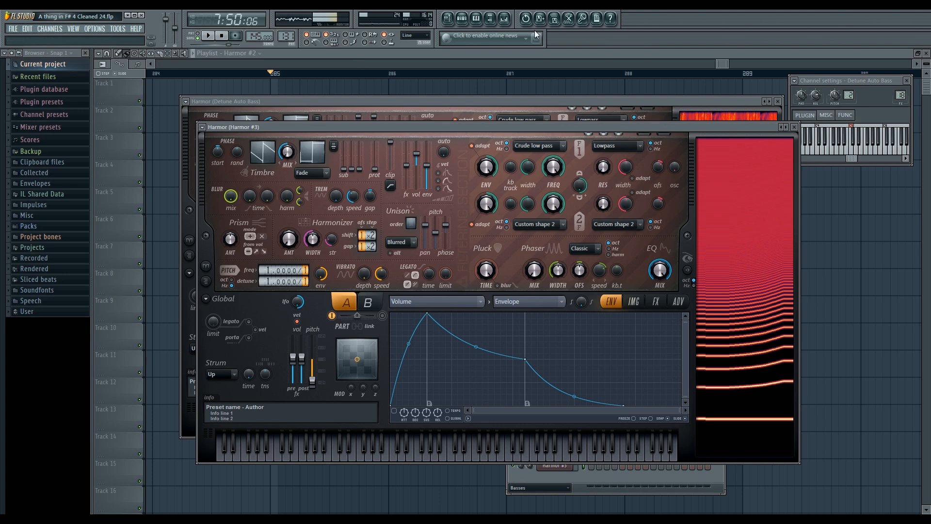
# Close all plugin windows and open the channel settings of the Harmor #2 envelope clip, placing them beside the clips.
pyautogui.click(470, 106)
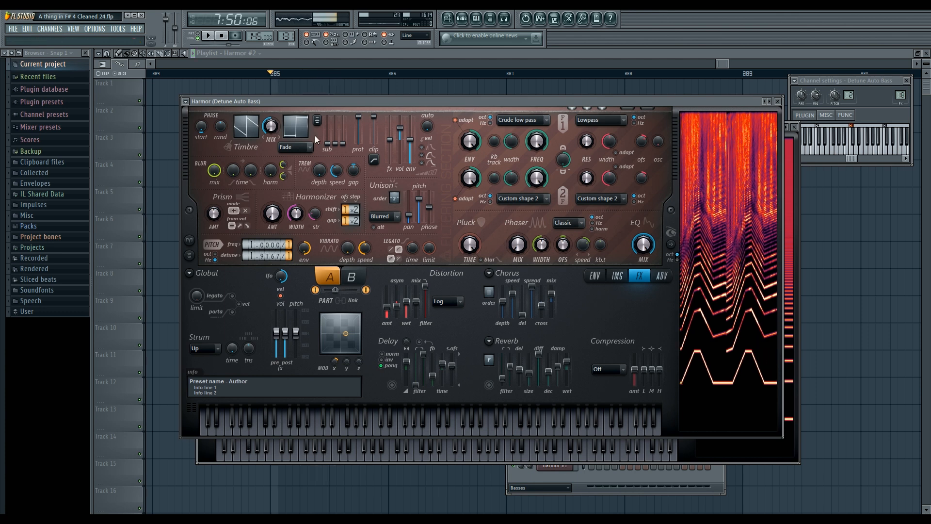
pyautogui.press('F12')
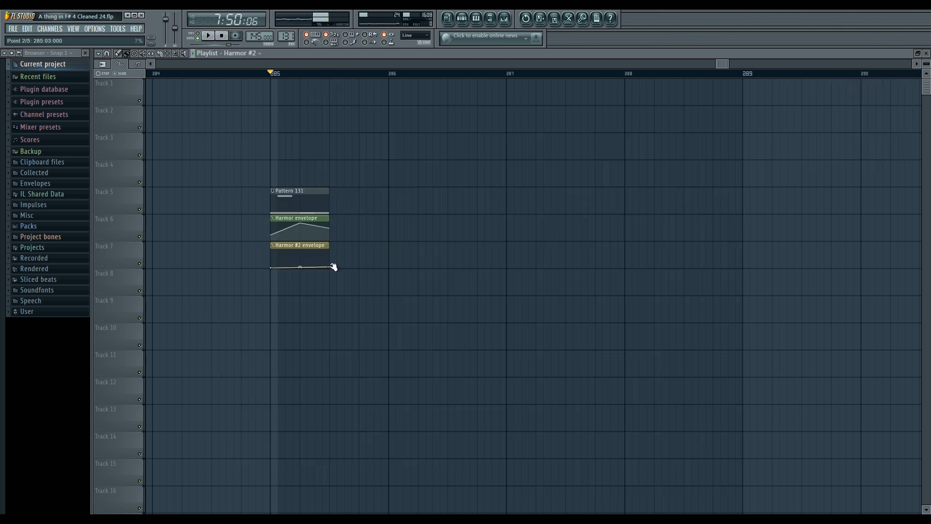
pyautogui.doubleClick(313, 246)
pyautogui.moveTo(819, 81); pyautogui.dragTo(514, 173)
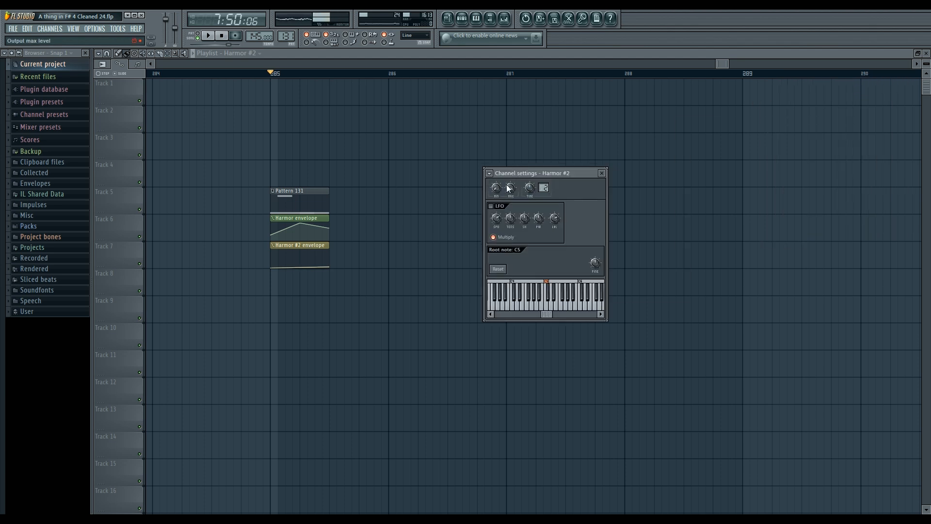
pyautogui.click(464, 20)
pyautogui.click(464, 20)
pyautogui.click(465, 20)
pyautogui.click(464, 20)
pyautogui.click(465, 22)
pyautogui.click(464, 22)
pyautogui.click(465, 22)
pyautogui.click(464, 22)
pyautogui.press('Escape')
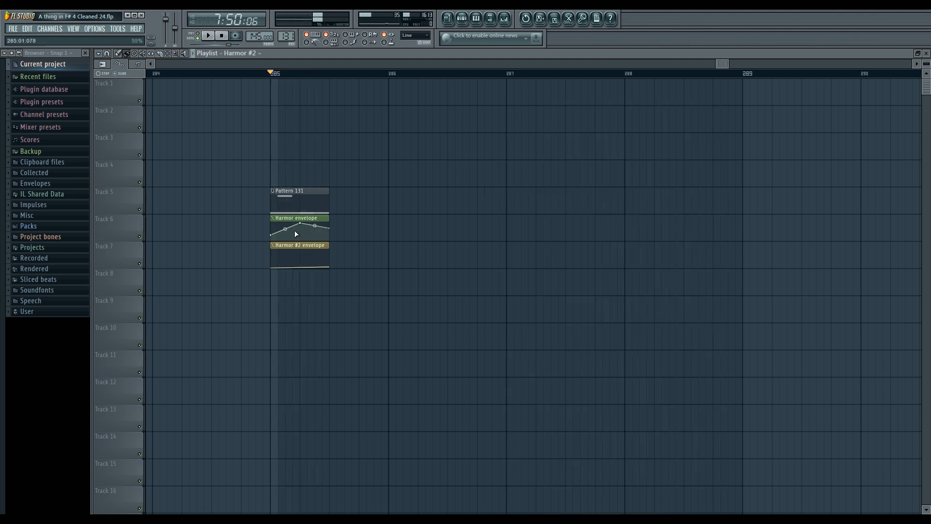
# Reopen Detune Auto Bass from the Basses channel group and display its Image time offset envelope with Modulation X mapping.
pyautogui.click(464, 22)
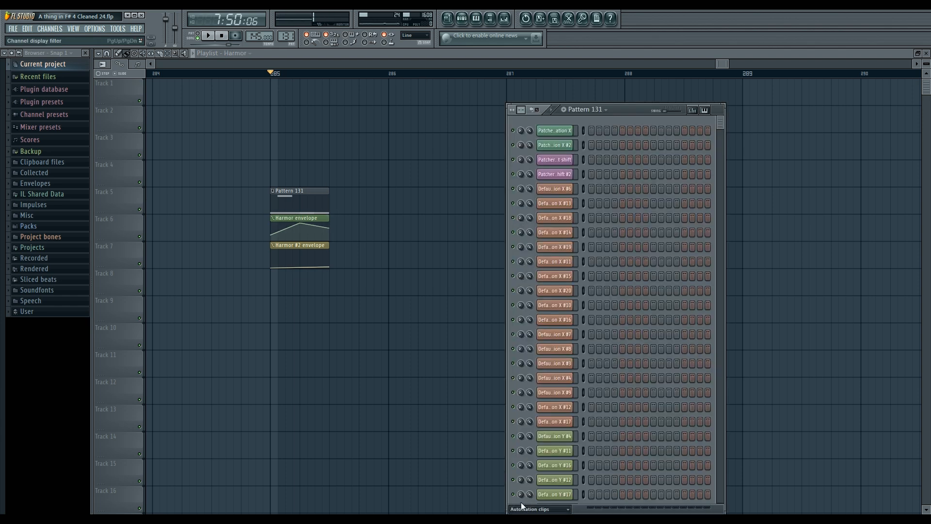
pyautogui.scroll(-1, 526, 508)
pyautogui.click(557, 187)
pyautogui.press('space')
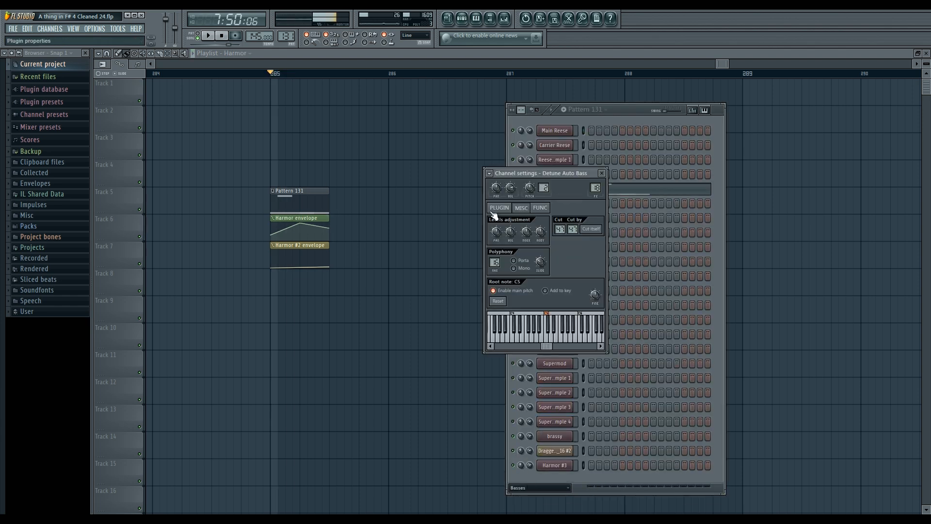
pyautogui.click(493, 210)
pyautogui.press('space')
pyautogui.click(616, 274)
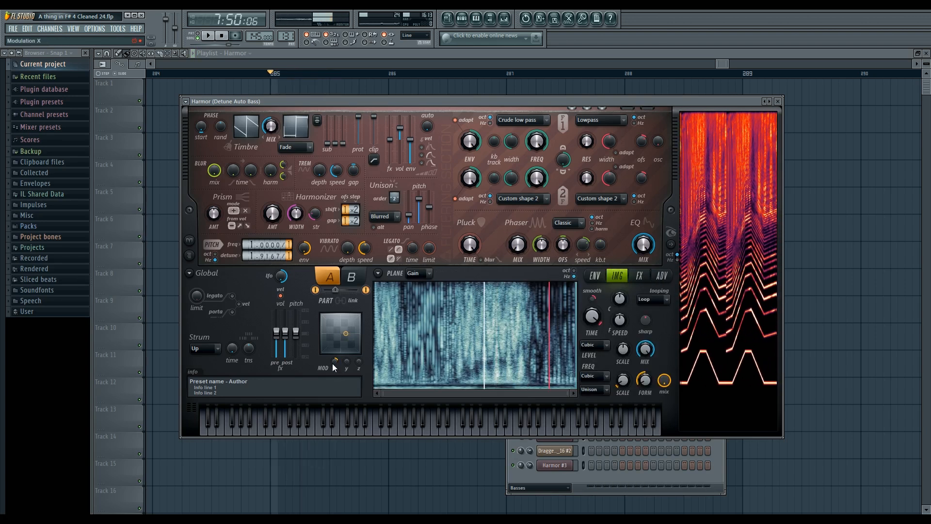
pyautogui.click(595, 276)
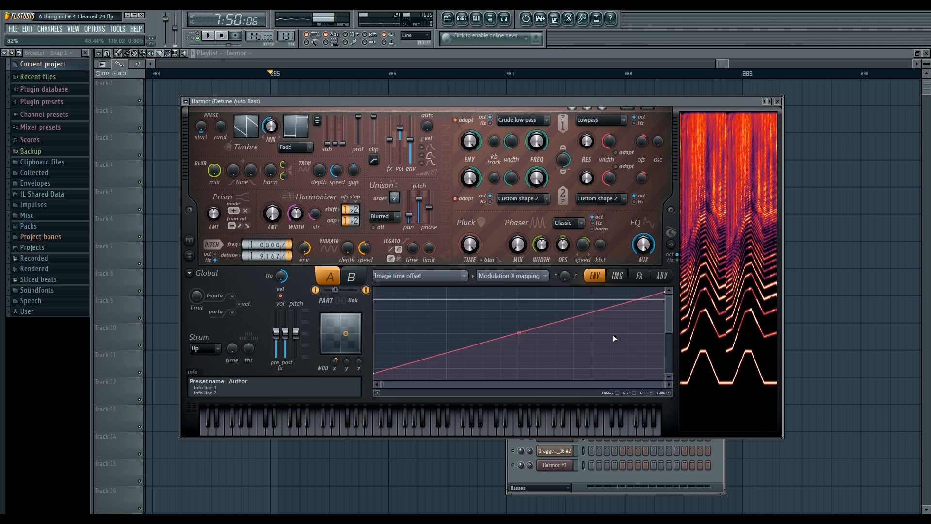
# Examine Detune Auto Bass's Image time offset mapping for Modulation X over its full range and compare it with the plugin's image.
pyautogui.moveTo(669, 332); pyautogui.dragTo(670, 358)
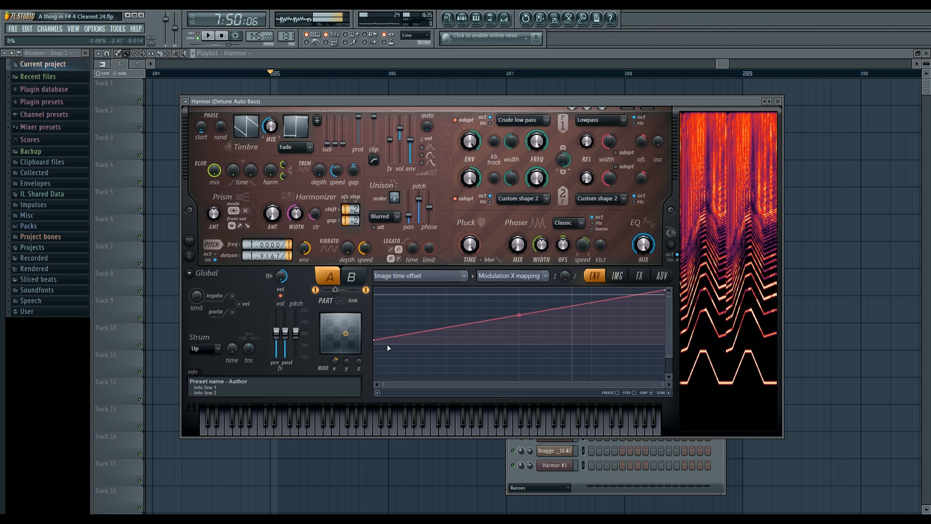
pyautogui.moveTo(668, 357); pyautogui.dragTo(668, 415)
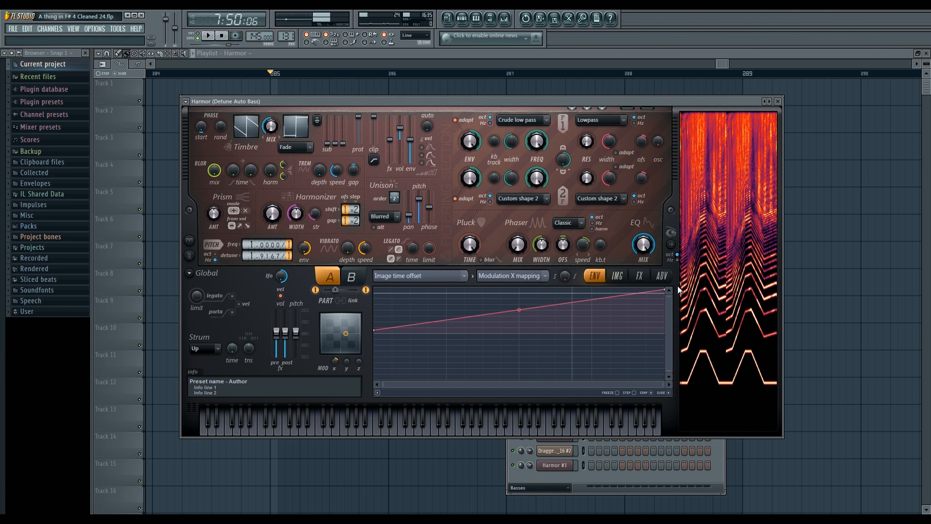
pyautogui.click(626, 277)
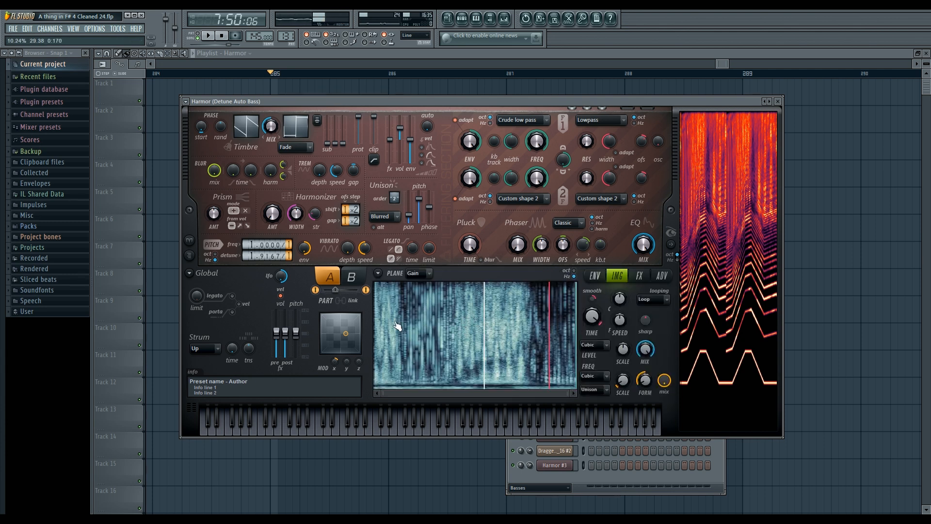
pyautogui.click(594, 276)
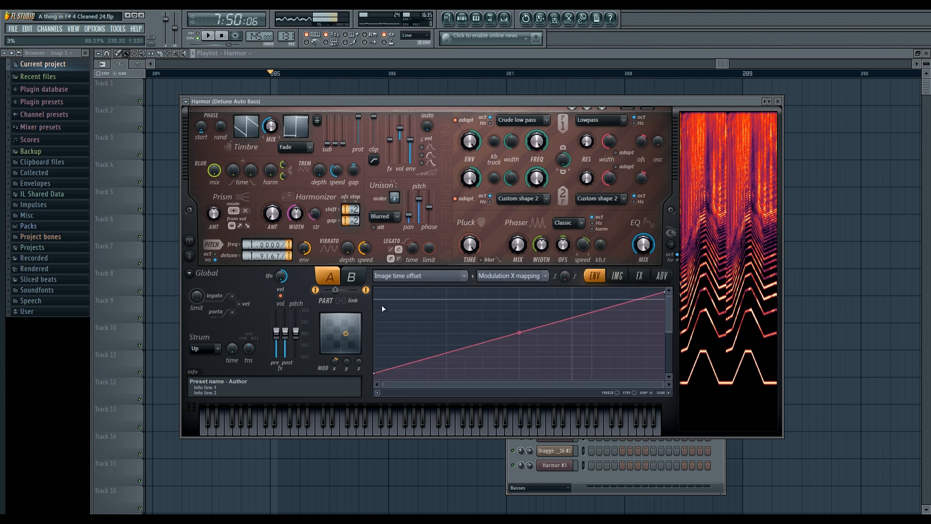
pyautogui.moveTo(374, 373); pyautogui.dragTo(374, 330)
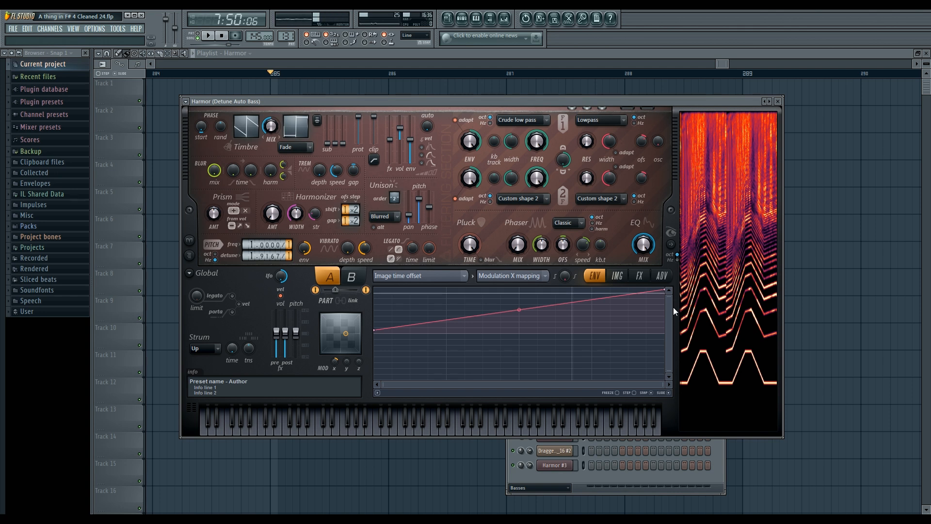
pyautogui.click(617, 276)
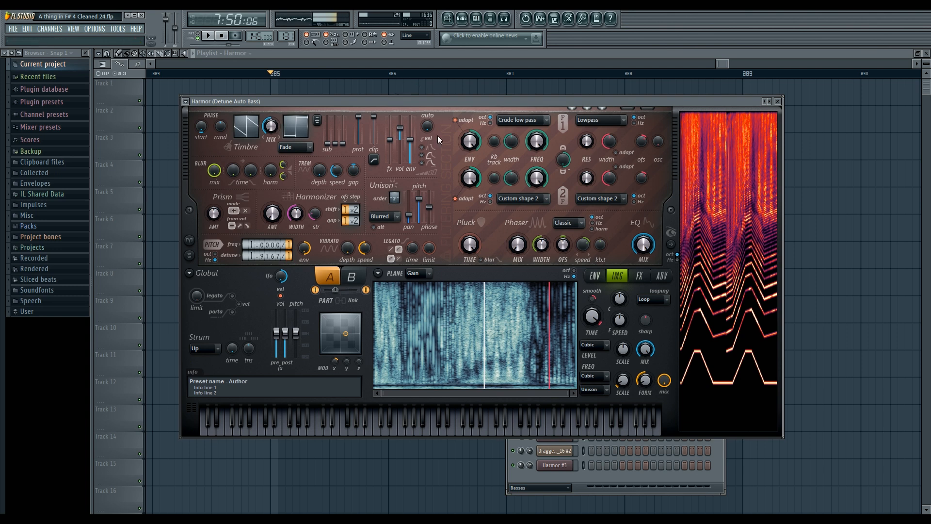
# Reopen Detune Auto Bass from the Basses channel group for another look at its image, and return to the playlist.
pyautogui.rightClick(483, 83)
pyautogui.click(462, 18)
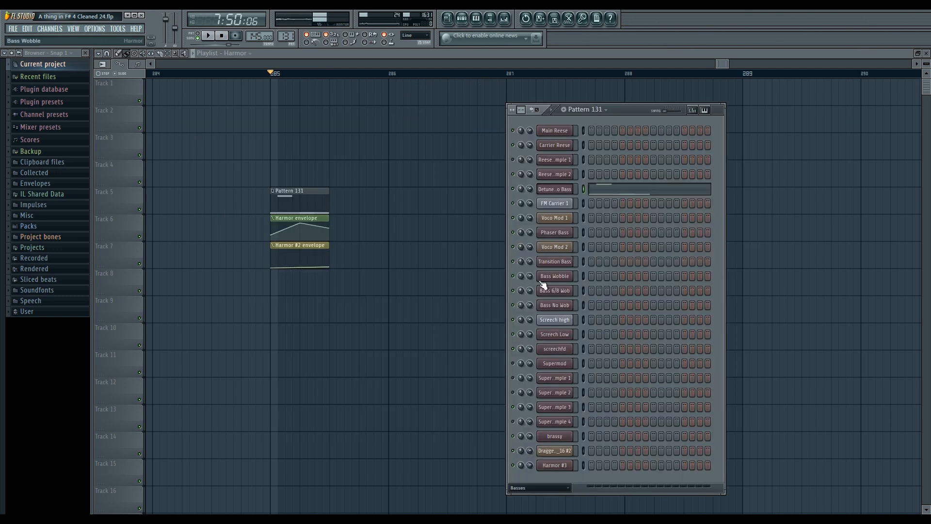
pyautogui.click(554, 175)
pyautogui.click(615, 118)
pyautogui.click(557, 188)
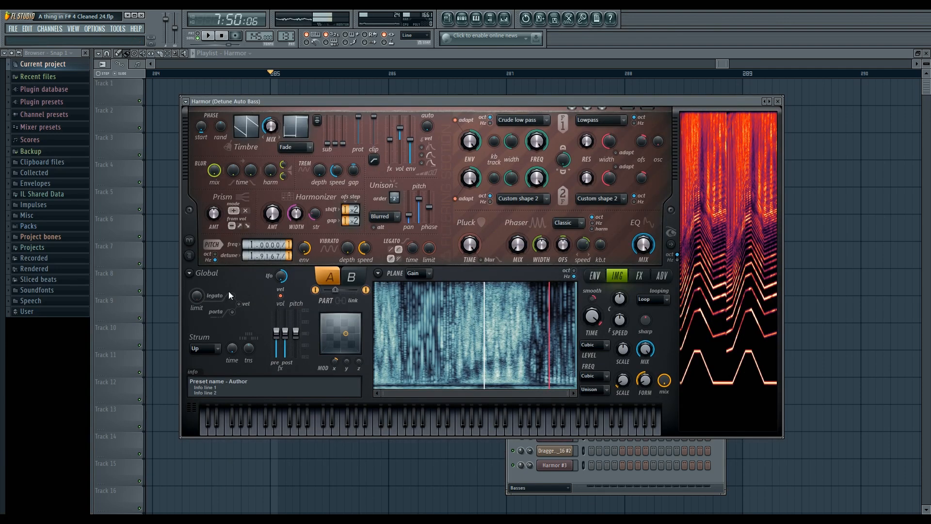
pyautogui.rightClick(301, 461)
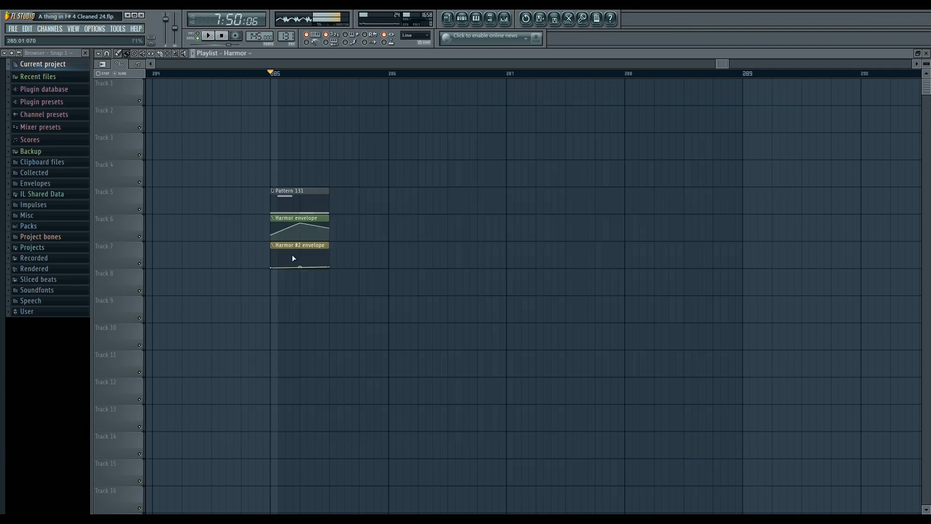
# Move the peak of the Harmor envelope clip on Track 6 slightly earlier and start song playback.
pyautogui.scroll(3, 285, 281)
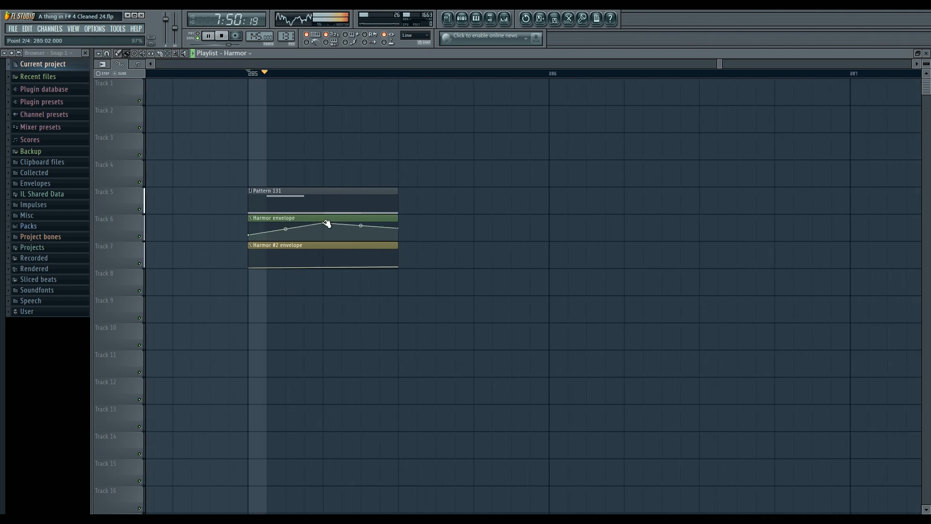
pyautogui.moveTo(317, 223); pyautogui.dragTo(307, 223)
pyautogui.press('space')
# Reshape the Harmor #2 envelope with a low middle point at 3%, a start point at 21% and a raised point near the end.
pyautogui.rightClick(305, 259)
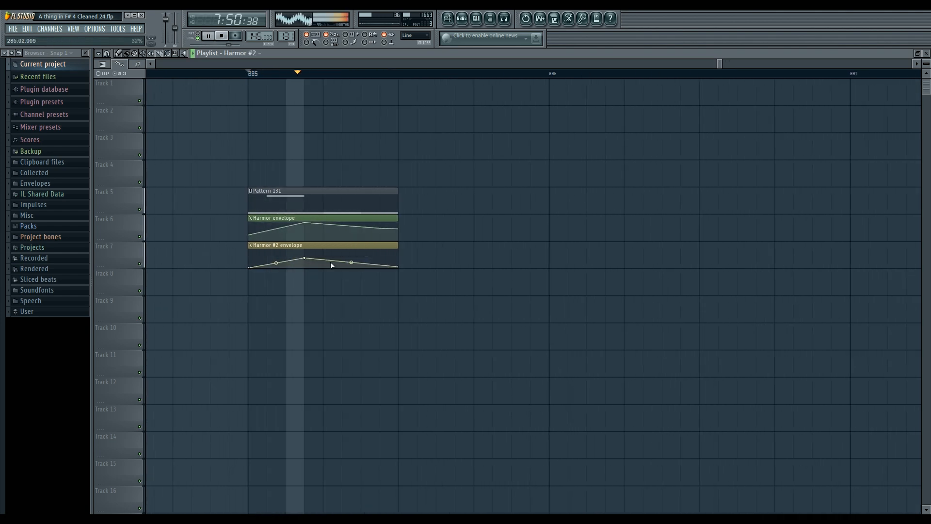
pyautogui.moveTo(308, 259); pyautogui.dragTo(306, 266)
pyautogui.moveTo(250, 260); pyautogui.dragTo(250, 264)
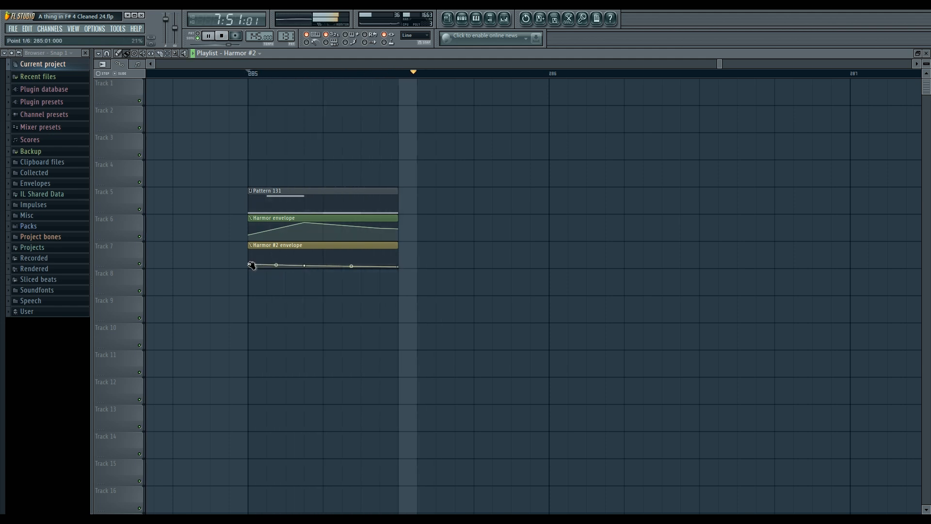
pyautogui.rightClick(379, 263)
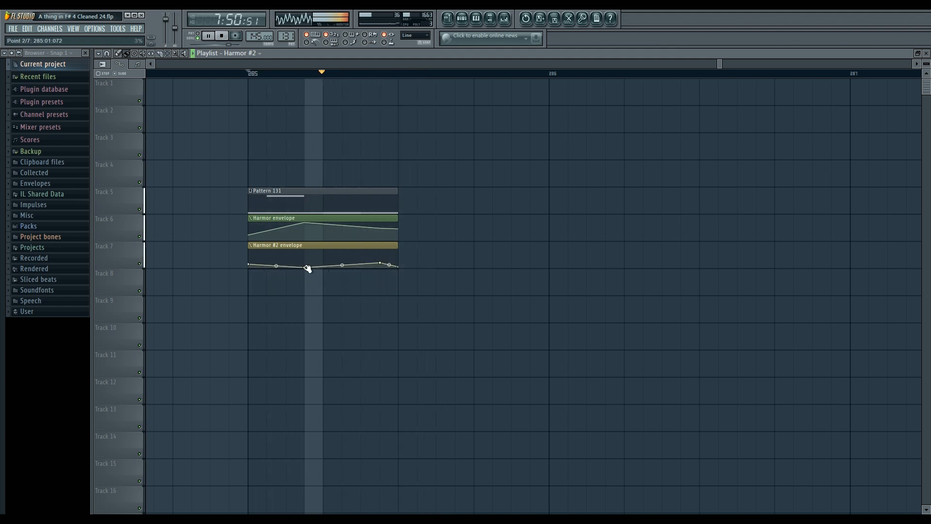
# Add two low points around the Harmor envelope's peak, lower the Harmor #2 envelope's late point to 11% and stop playback.
pyautogui.rightClick(288, 241)
pyautogui.rightClick(364, 235)
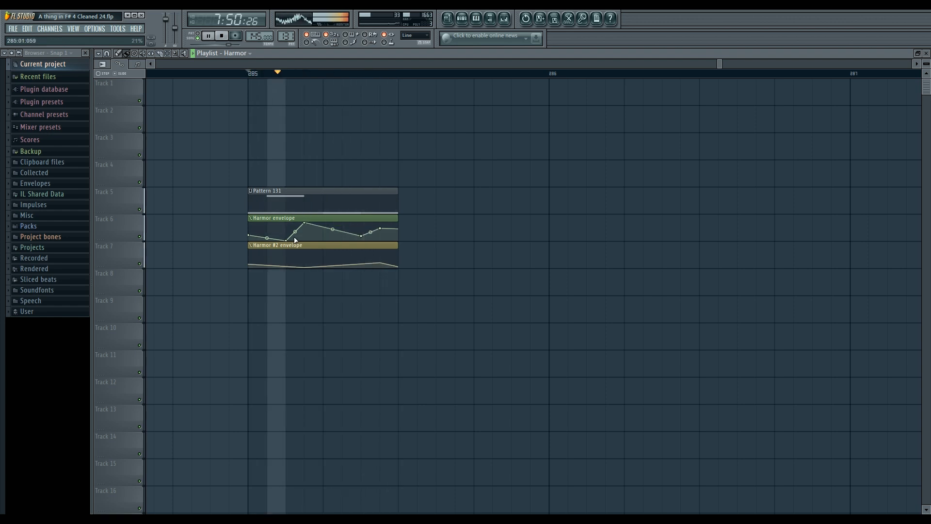
pyautogui.moveTo(382, 263); pyautogui.dragTo(383, 266)
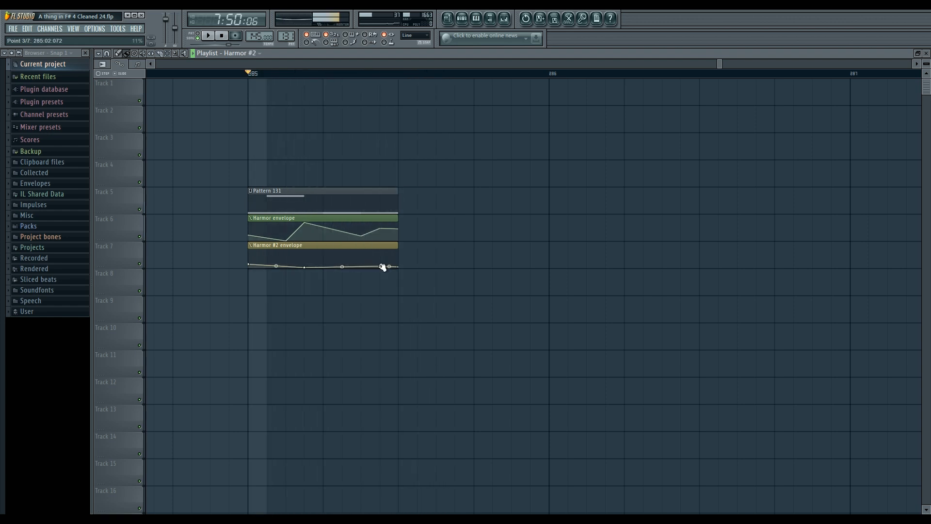
pyautogui.press('space')
# Open Main Reese from the Basses group, turn on its visual feedback and display its Harmonic unison pitch envelope.
pyautogui.click(465, 21)
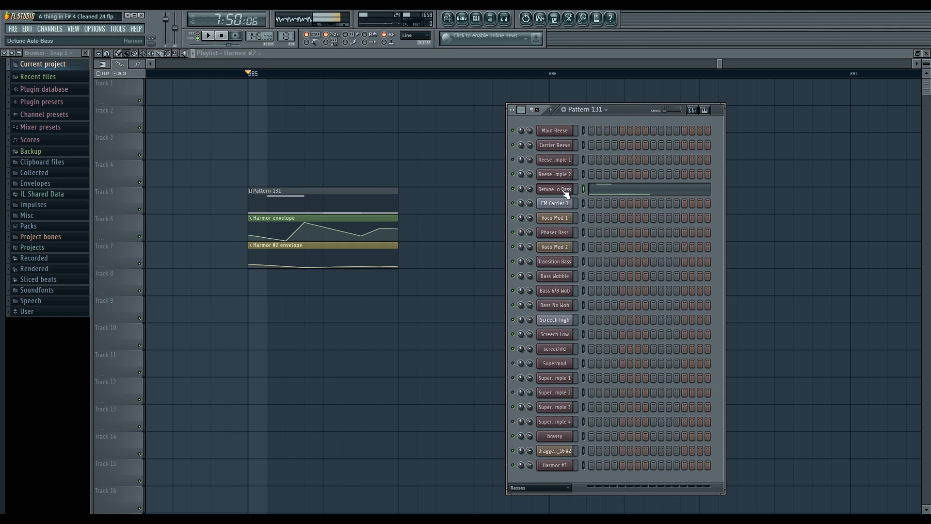
pyautogui.click(555, 130)
pyautogui.moveTo(546, 118); pyautogui.dragTo(592, 98)
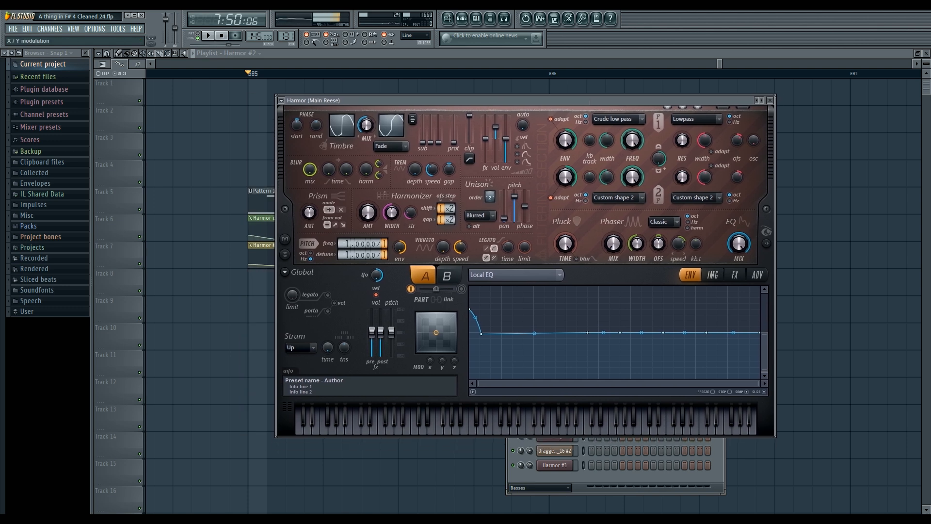
pyautogui.click(767, 244)
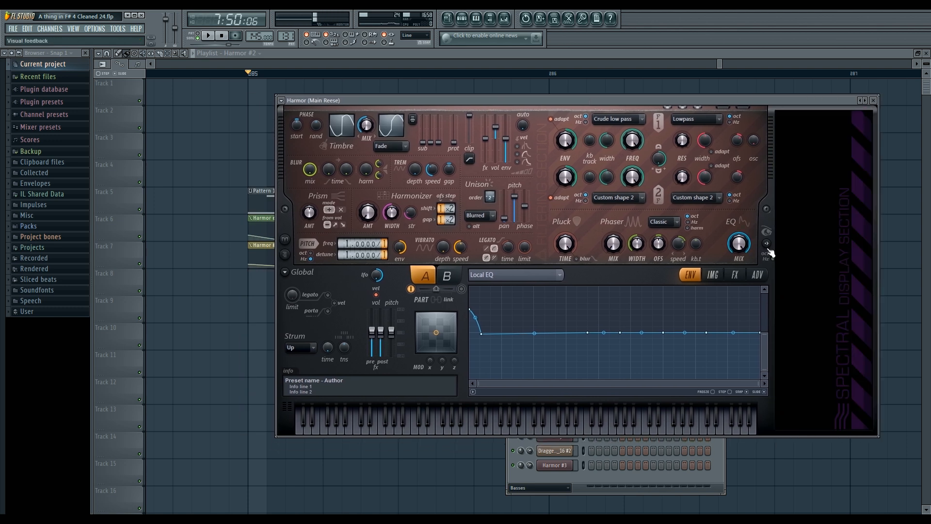
pyautogui.scroll(2, 664, 273)
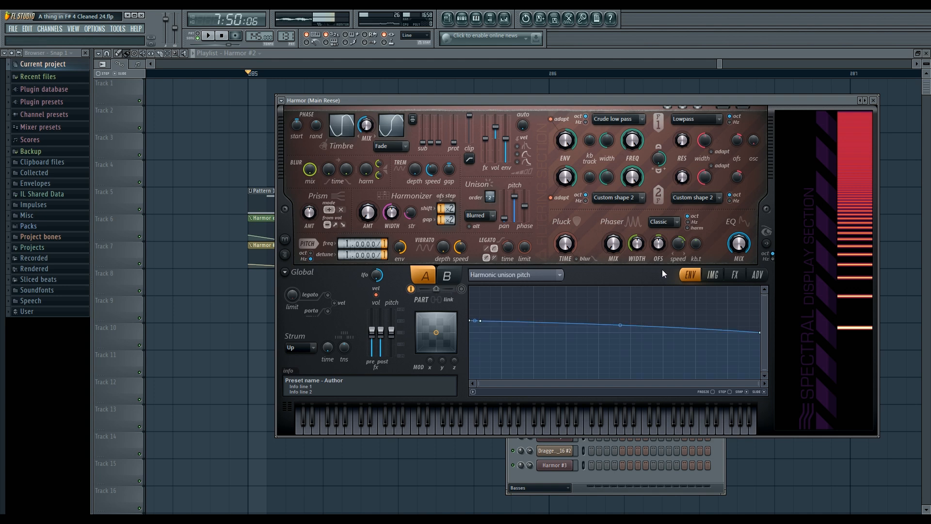
# Examine Main Reese's unison pitch thickness while sounding a low test note, and return to the playlist.
pyautogui.rightClick(479, 320)
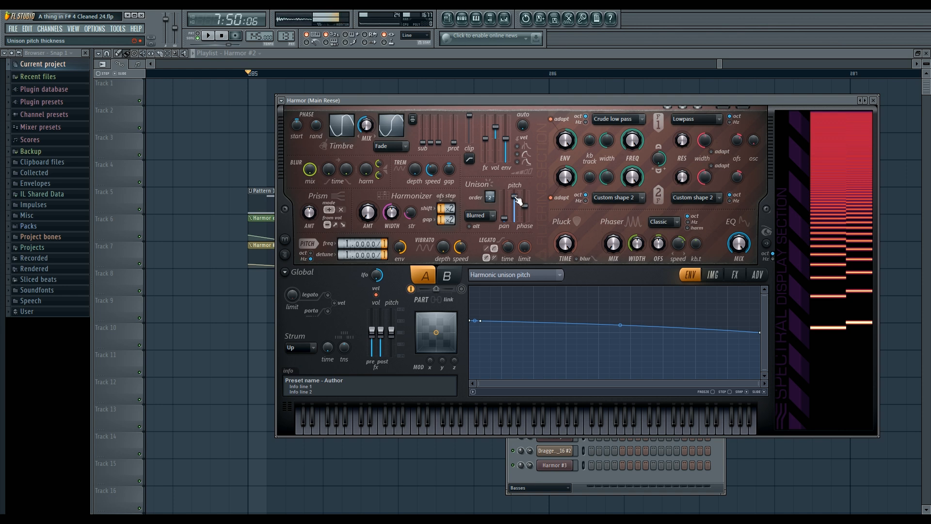
pyautogui.moveTo(518, 200); pyautogui.dragTo(516, 213)
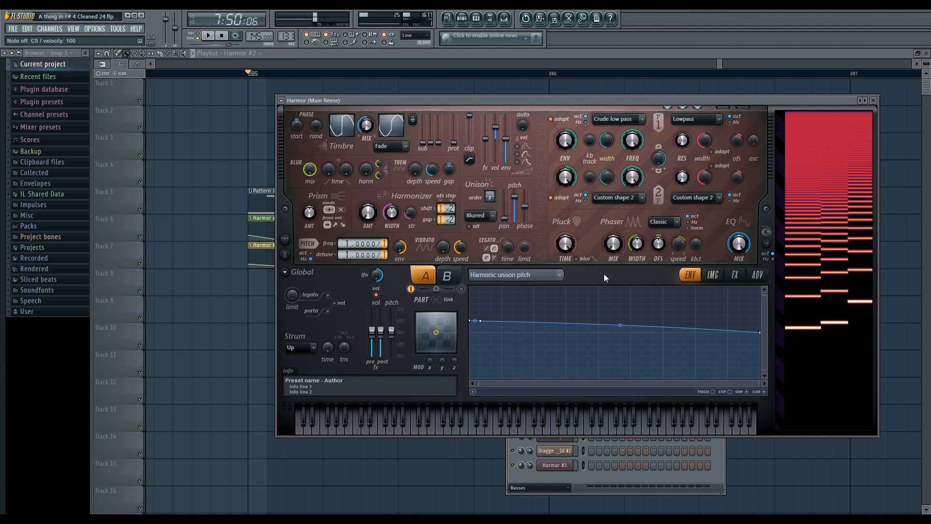
pyautogui.click(313, 429)
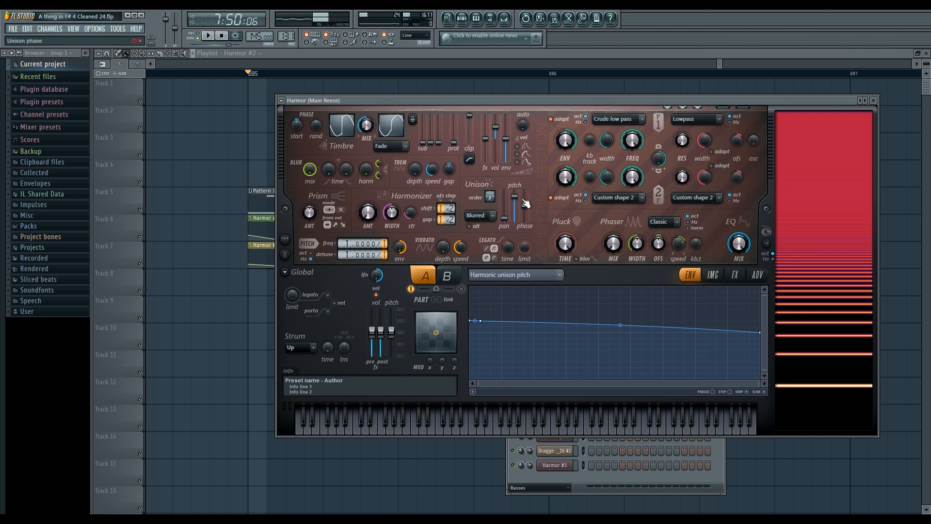
pyautogui.click(313, 54)
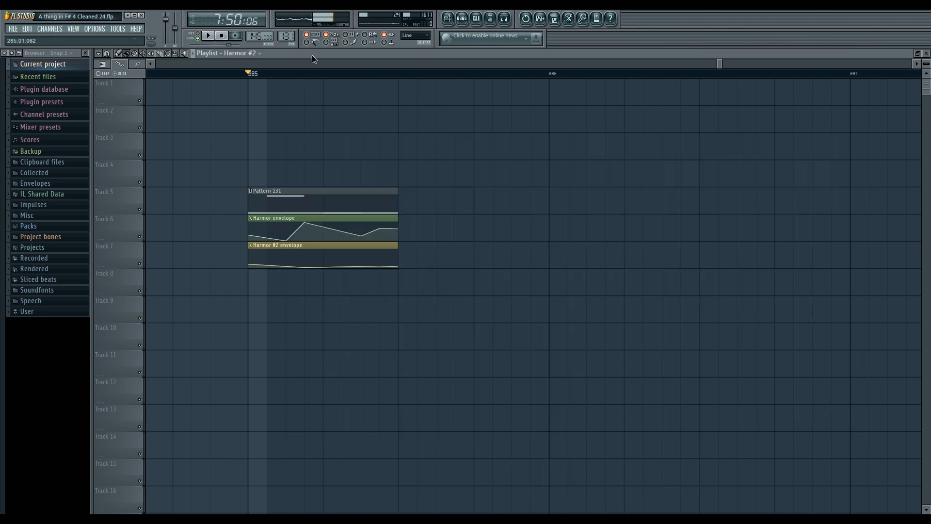
# Find HQ_Saw in the Packs library under Shapes > HQ and place it at bar 286 on Track 3 and Track 4.
pyautogui.click(68, 226)
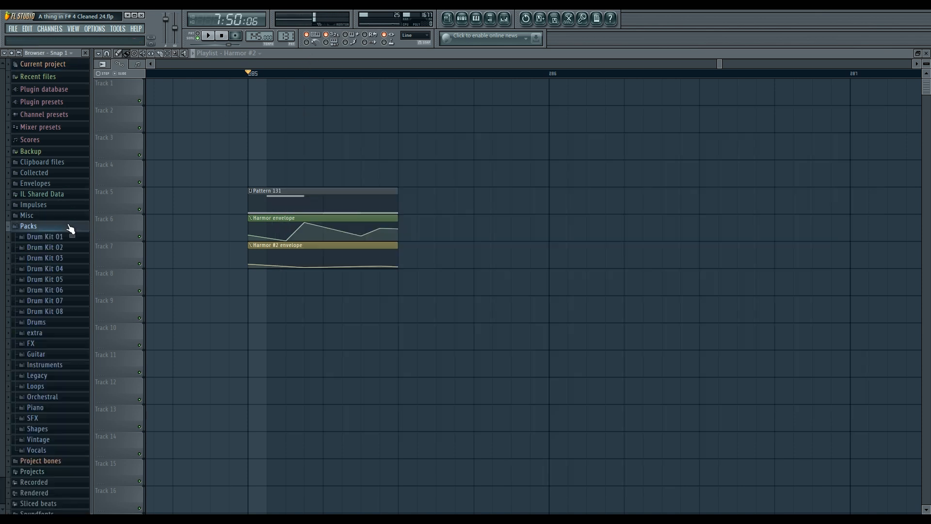
pyautogui.click(64, 429)
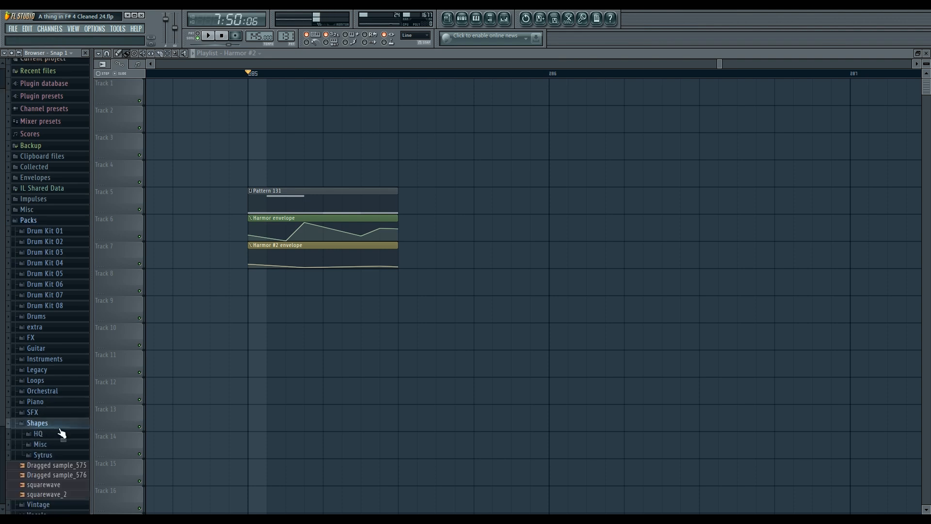
pyautogui.click(64, 422)
pyautogui.click(62, 440)
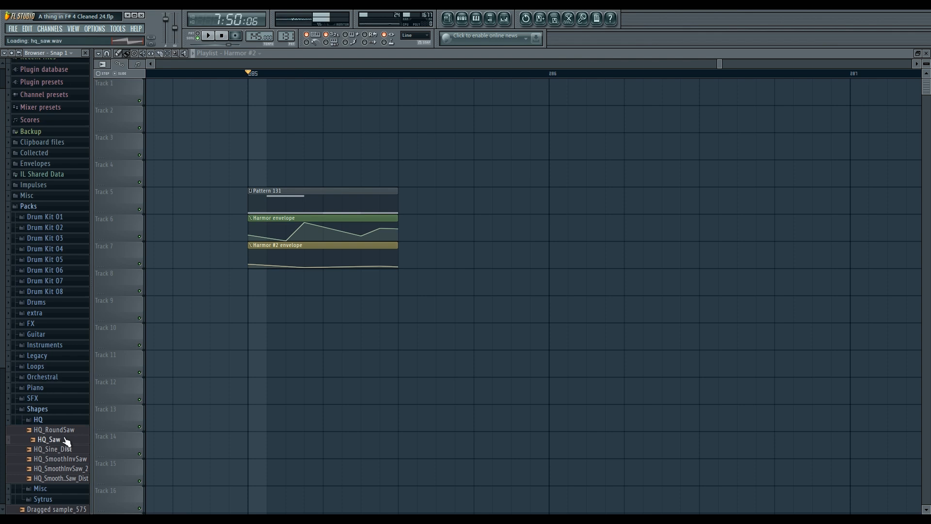
pyautogui.moveTo(62, 441); pyautogui.dragTo(550, 147)
pyautogui.click(550, 171)
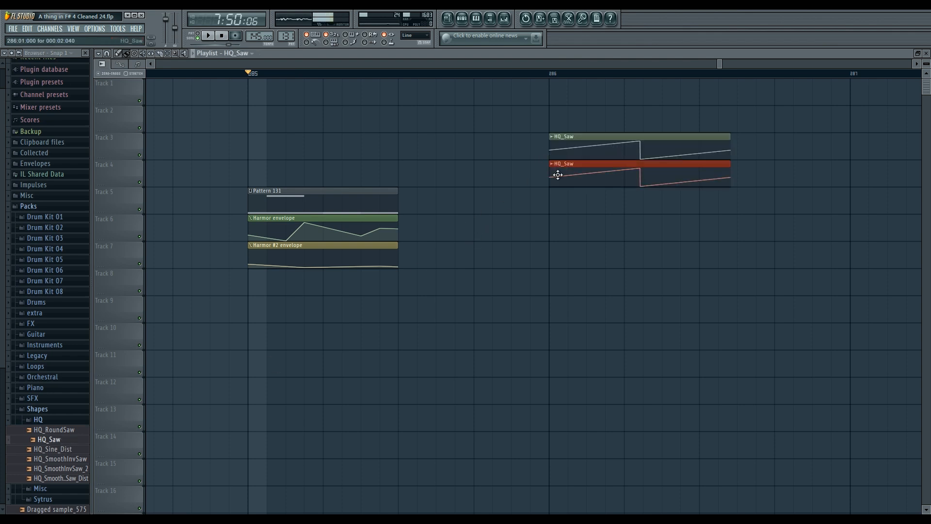
# Make the Track 4 HQ_Saw clip unique and raise its channel pitch to shorten it relative to the Track 3 clip.
pyautogui.scroll(3, 661, 237)
pyautogui.moveTo(648, 244); pyautogui.dragTo(447, 239)
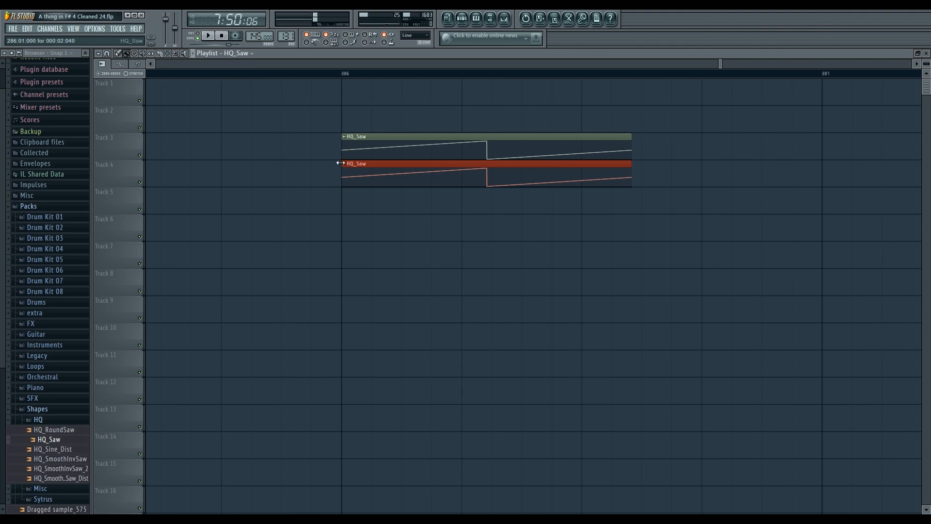
pyautogui.click(388, 167)
pyautogui.doubleClick(391, 168)
pyautogui.moveTo(529, 187)
pyautogui.mouseDown()
pyautogui.moveTo(529, 200)
pyautogui.moveTo(530, 170)
pyautogui.moveTo(528, 181)
pyautogui.mouseUp()
pyautogui.rightClick(445, 204)
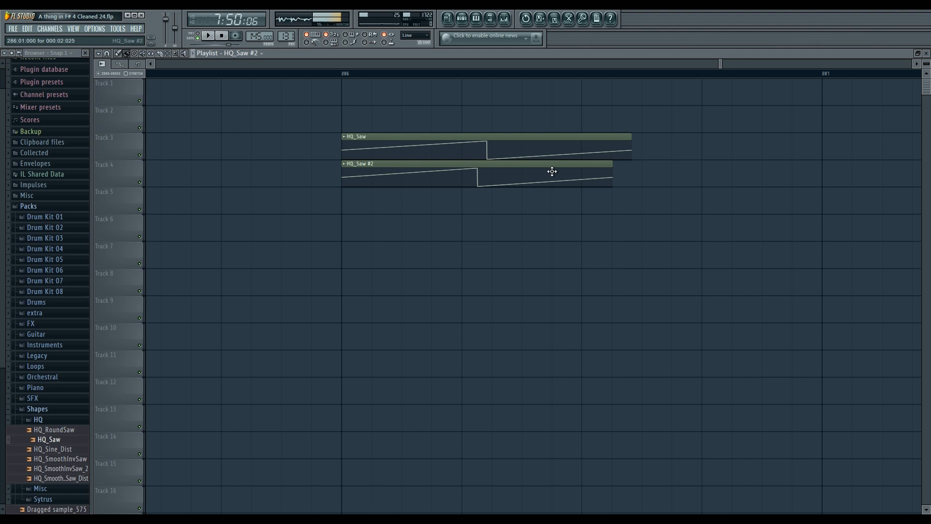
pyautogui.click(567, 165)
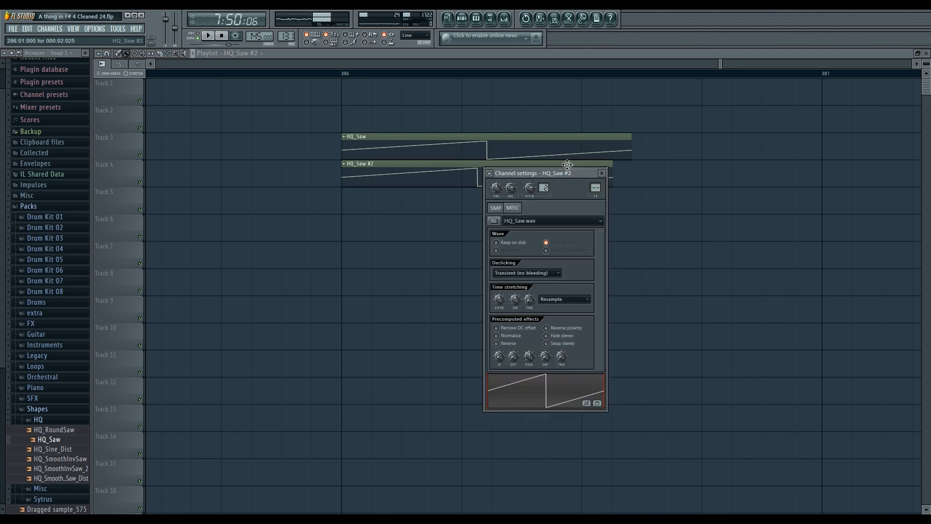
pyautogui.moveTo(529, 188)
pyautogui.mouseDown()
pyautogui.moveTo(529, 179)
pyautogui.moveTo(529, 187)
pyautogui.mouseUp()
pyautogui.rightClick(407, 228)
# Duplicate the shortened HQ_Saw #2 clip on Track 4 five times in a continuous row.
pyautogui.moveTo(574, 212); pyautogui.dragTo(520, 231)
pyautogui.moveTo(496, 183); pyautogui.dragTo(532, 192)
pyautogui.hotkey('ctrl', 'b')
pyautogui.hotkey('ctrl', 'b')
pyautogui.hotkey('ctrl', 'b')
pyautogui.hotkey('ctrl', 'b')
pyautogui.hotkey('ctrl', 'b')
# Duplicate the original HQ_Saw clip on Track 3 five times in a continuous row.
pyautogui.scroll(-6, 482, 260)
pyautogui.moveTo(320, 138); pyautogui.dragTo(344, 146)
pyautogui.hotkey('ctrl', 'b')
pyautogui.hotkey('ctrl', 'b')
pyautogui.hotkey('ctrl', 'b')
pyautogui.hotkey('ctrl', 'b')
pyautogui.hotkey('ctrl', 'b')
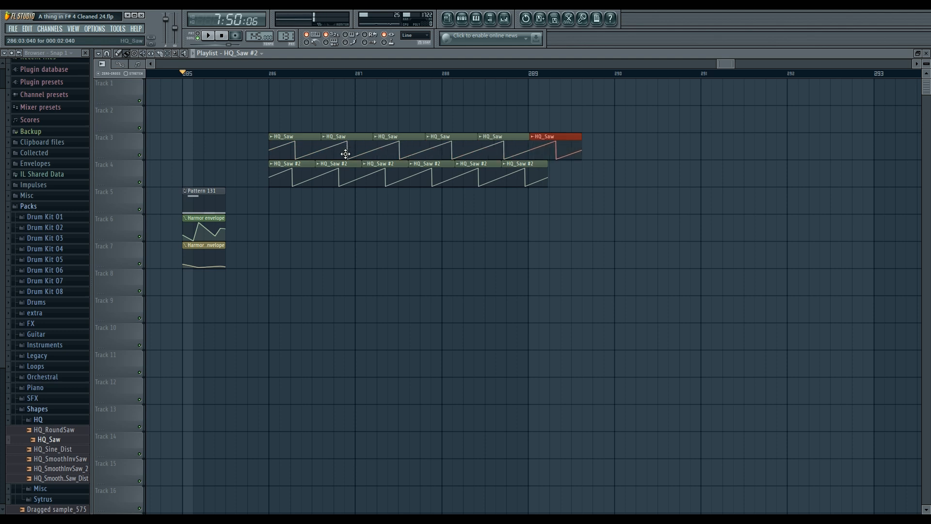
# Extend both saw rows by duplicating the last five HQ_Saw #2 clips on Track 4 and the last four HQ_Saw clips on Track 3.
pyautogui.moveTo(598, 162); pyautogui.dragTo(349, 190)
pyautogui.hotkey('ctrl', 'b')
pyautogui.moveTo(661, 135); pyautogui.dragTo(418, 150)
pyautogui.hotkey('ctrl', 'b')
pyautogui.keyDown('ctrl'); pyautogui.click(599, 247); pyautogui.keyUp('ctrl')
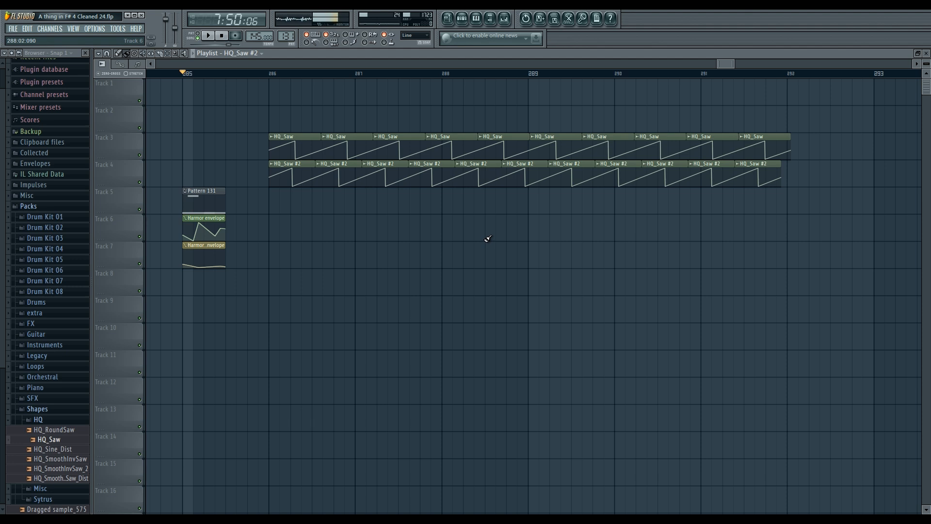
# Open Pattern 131's piano roll for Detune Auto Bass and bring up that channel's Harmor window.
pyautogui.click(463, 22)
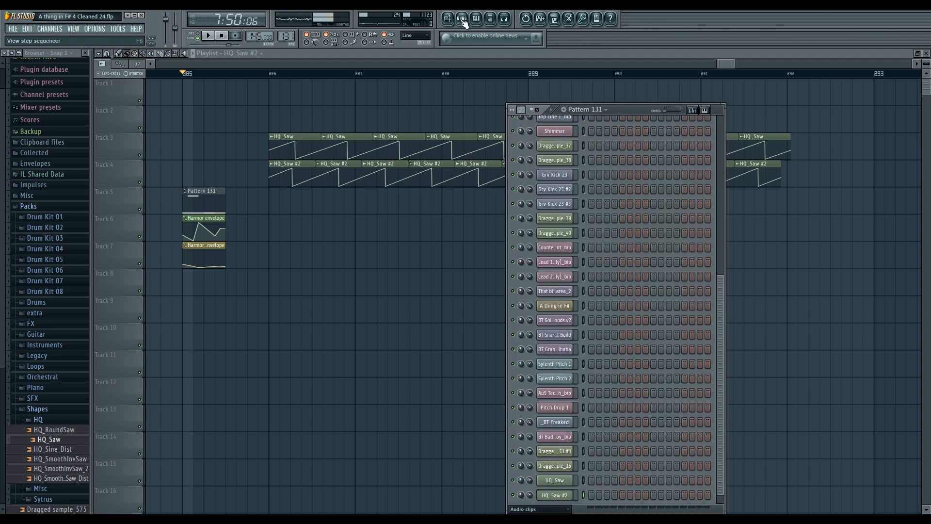
pyautogui.doubleClick(213, 205)
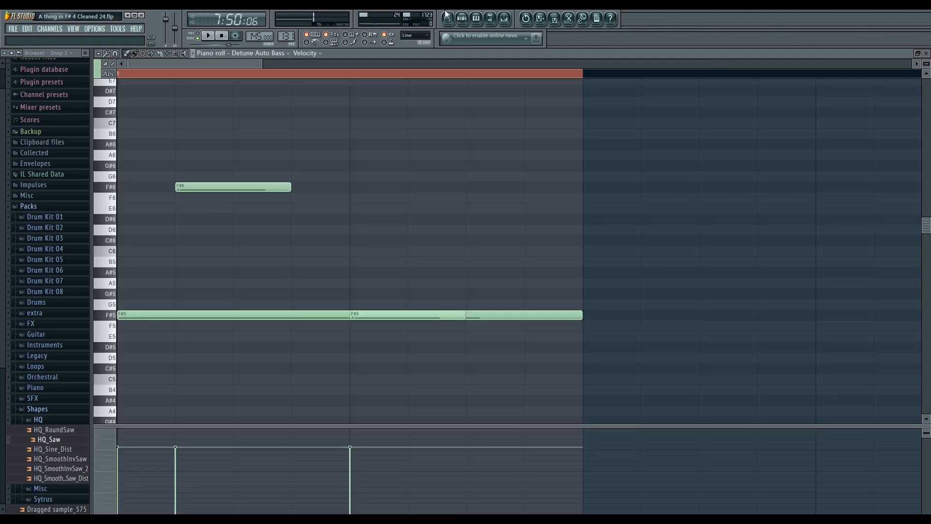
pyautogui.click(555, 189)
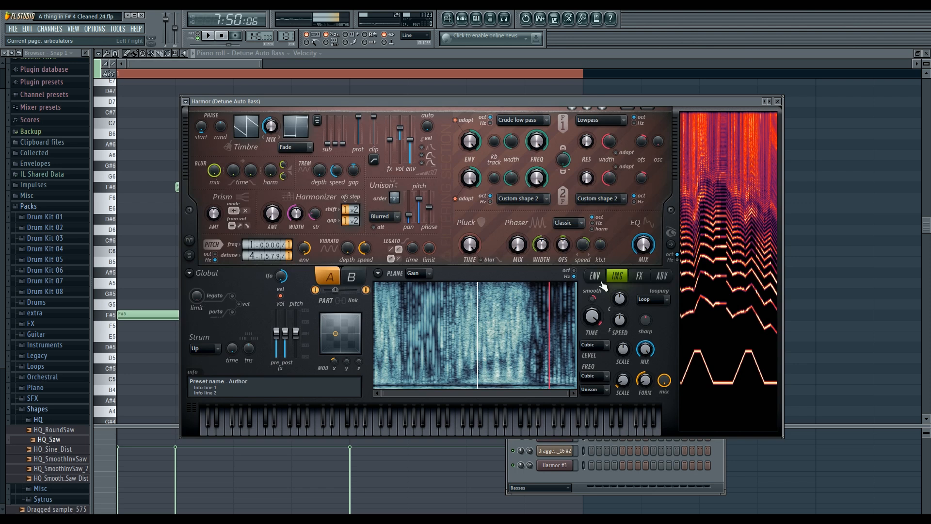
# Move the Detune Auto Bass Harmor window aside and open the Main Reese channel's Harmor window.
pyautogui.moveTo(574, 101); pyautogui.dragTo(578, 213)
pyautogui.click(621, 115)
pyautogui.click(562, 131)
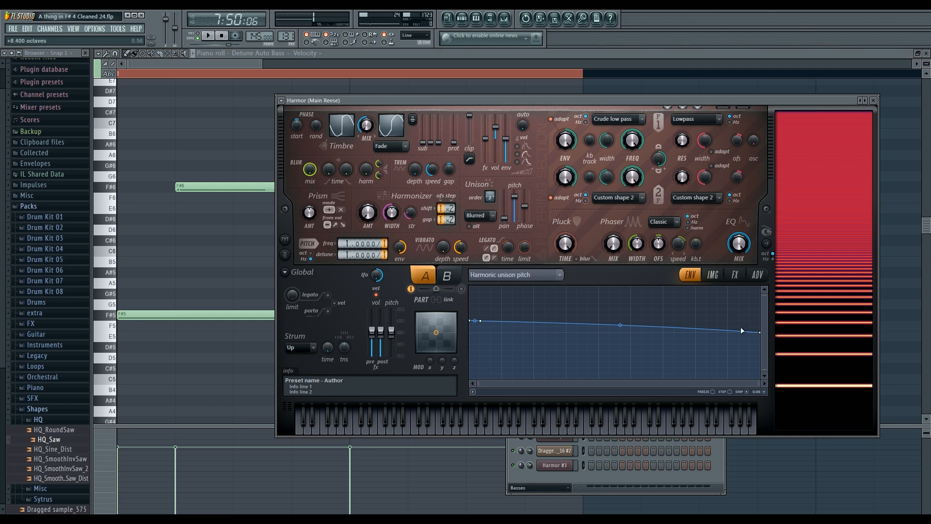
# Try a steeper fall in Main Reese's Harmonic unison pitch envelope by lowering its end point, undo it, and audition notes for comparison.
pyautogui.moveTo(756, 331); pyautogui.dragTo(750, 401)
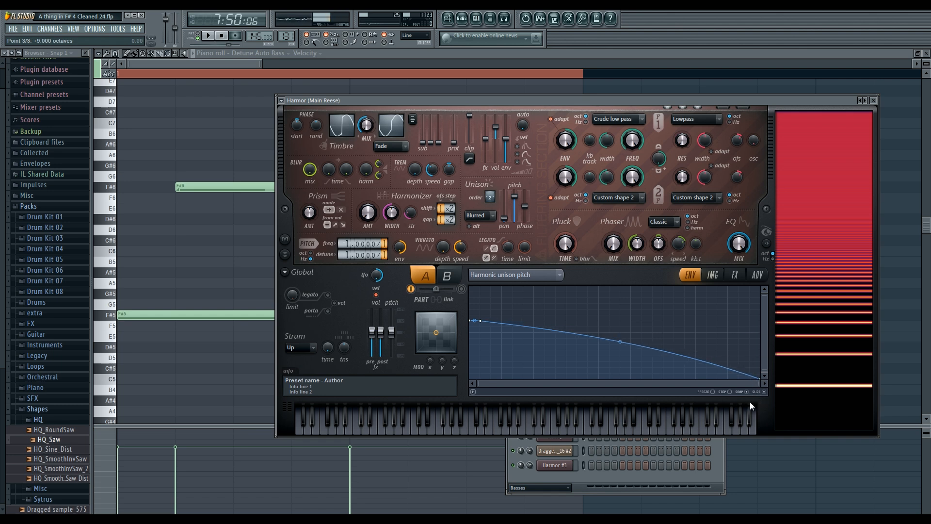
pyautogui.click(346, 425)
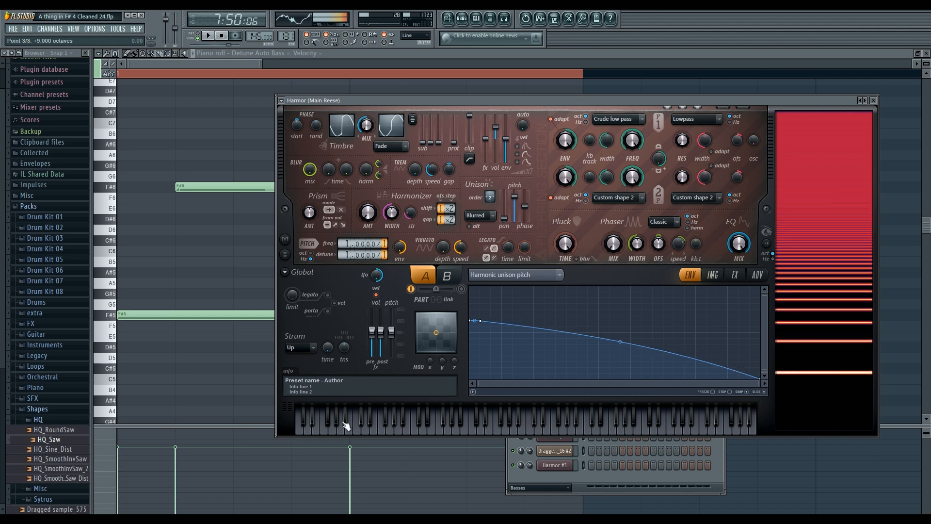
pyautogui.hotkey('ctrl', 'z')
pyautogui.click(367, 429)
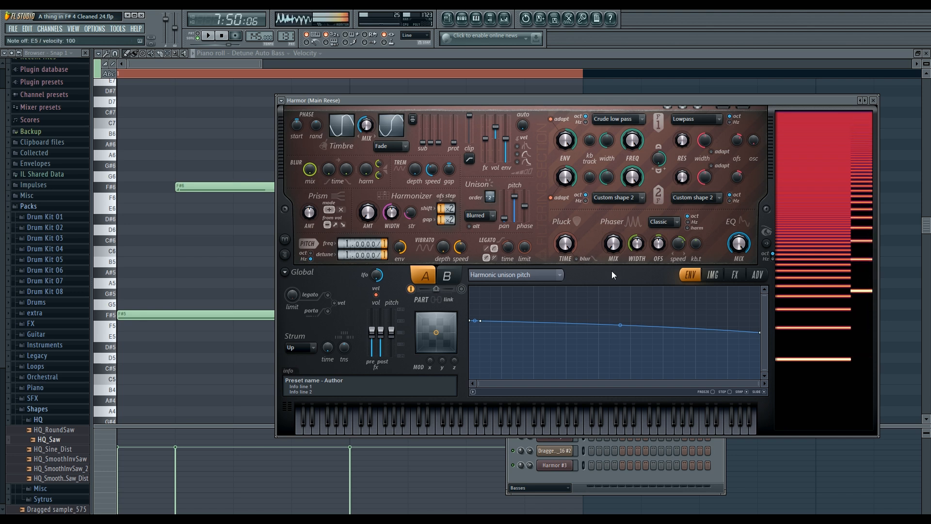
pyautogui.click(352, 428)
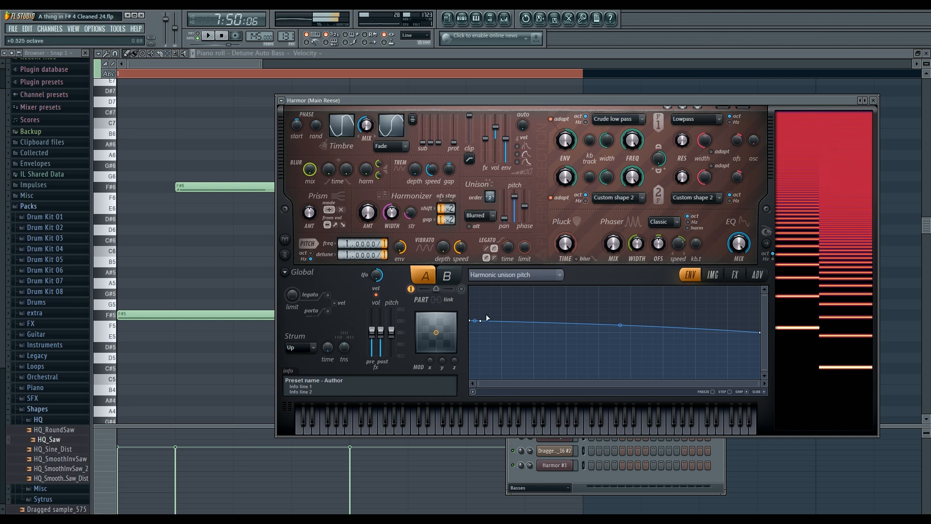
# Check Main Reese's effects settings and bring up its Local EQ envelope.
pyautogui.click(734, 274)
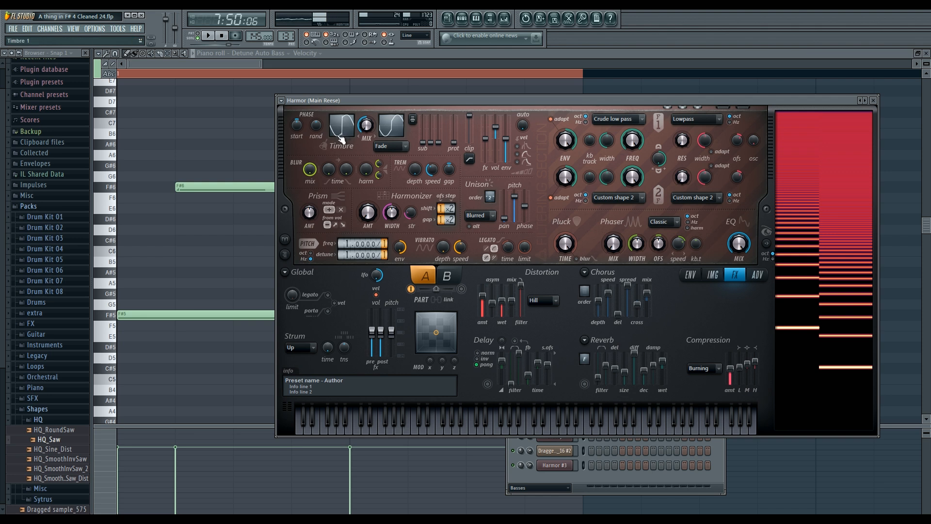
pyautogui.click(689, 275)
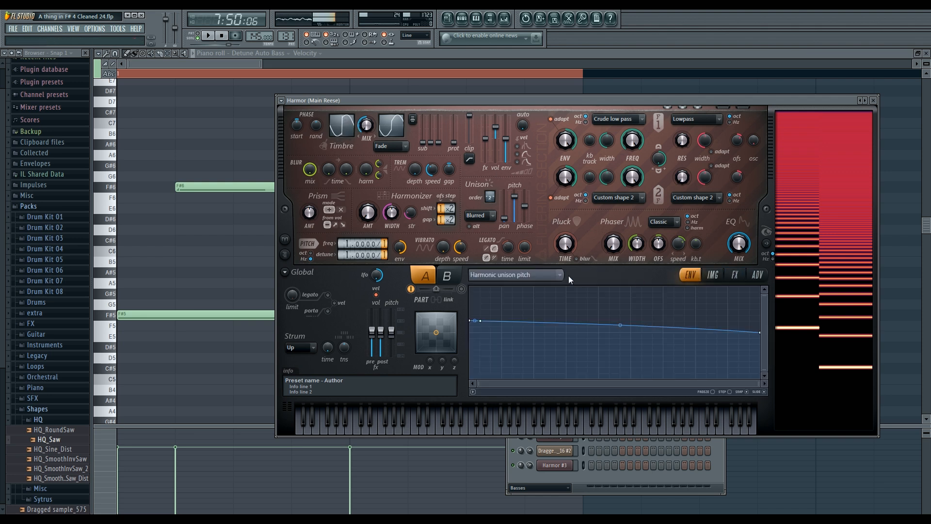
pyautogui.click(743, 222)
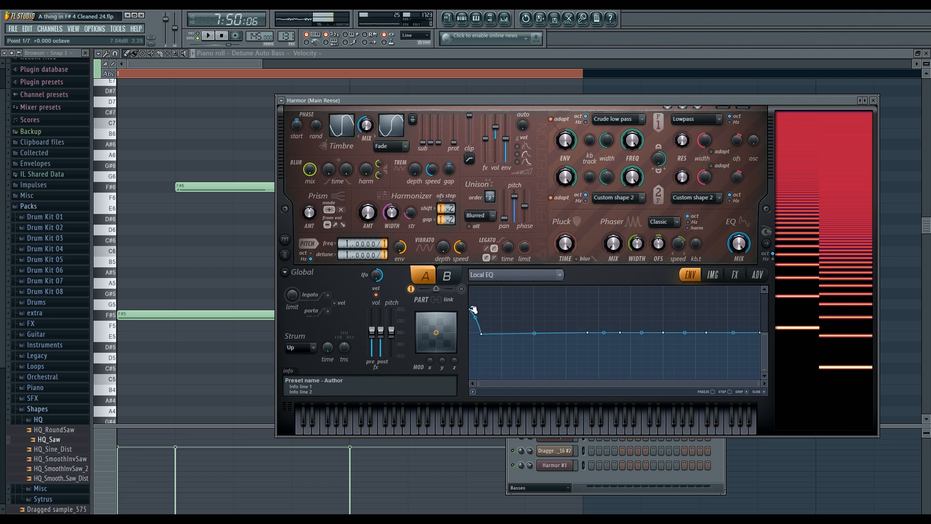
# Flatten the low-end boost in the Local EQ envelope, restore it, and audition a note with each setting.
pyautogui.moveTo(473, 309); pyautogui.dragTo(474, 332)
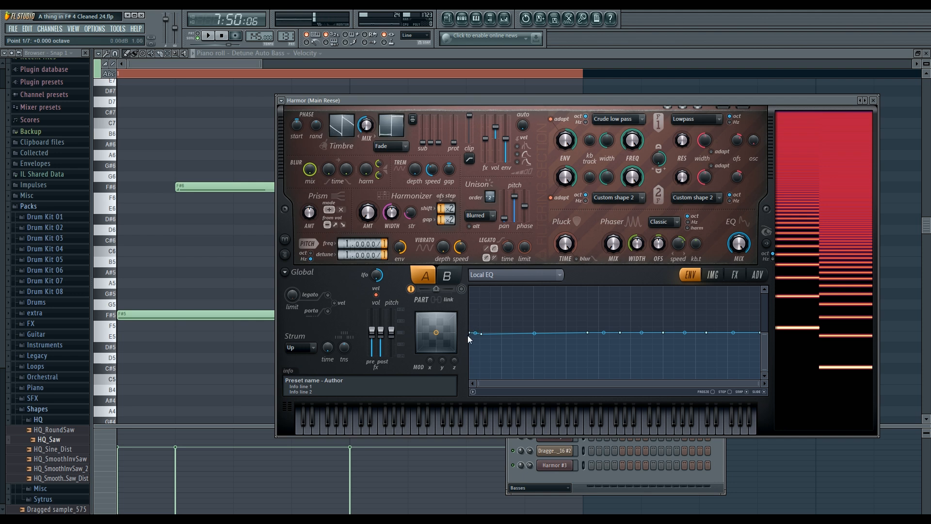
pyautogui.click(374, 427)
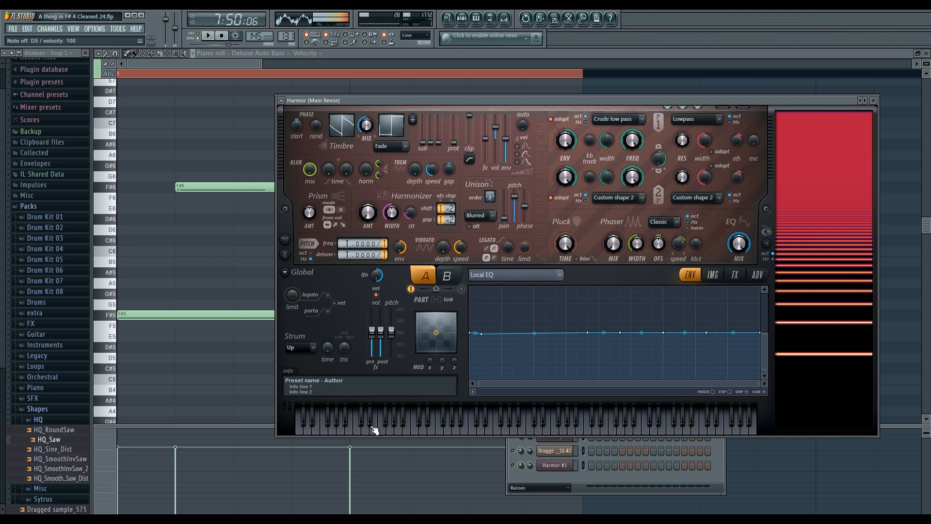
pyautogui.moveTo(469, 333); pyautogui.dragTo(467, 308)
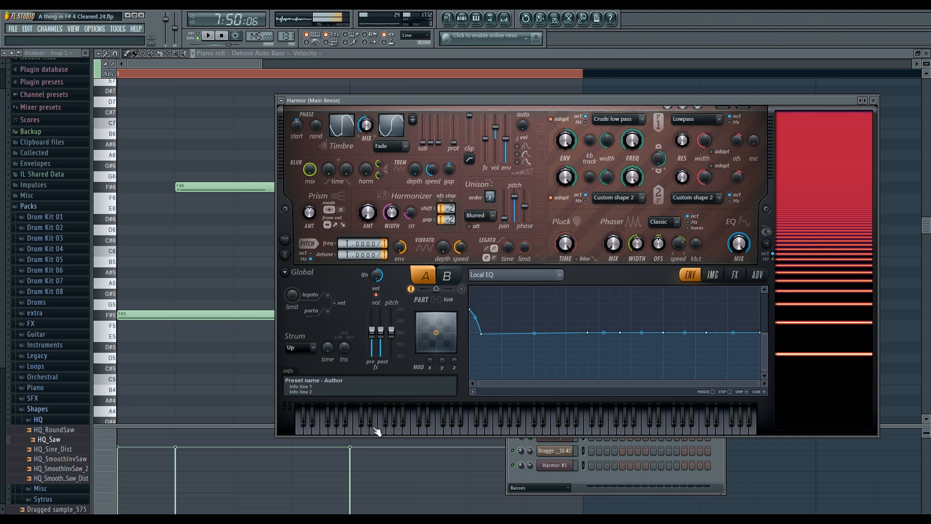
pyautogui.click(376, 429)
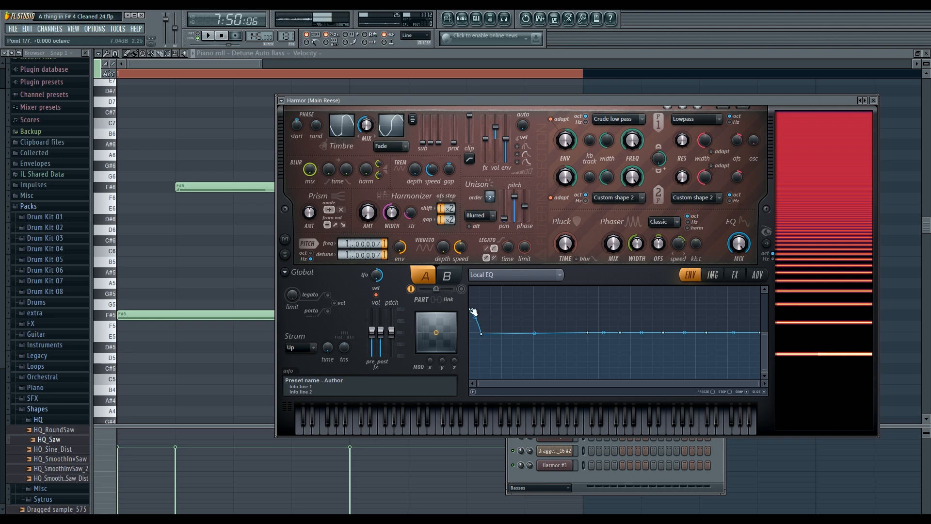
# Vary the height of the Local EQ envelope's first point between strong and mild low-end boosts, auditioning notes between changes.
pyautogui.moveTo(473, 312); pyautogui.dragTo(467, 278)
pyautogui.click(356, 429)
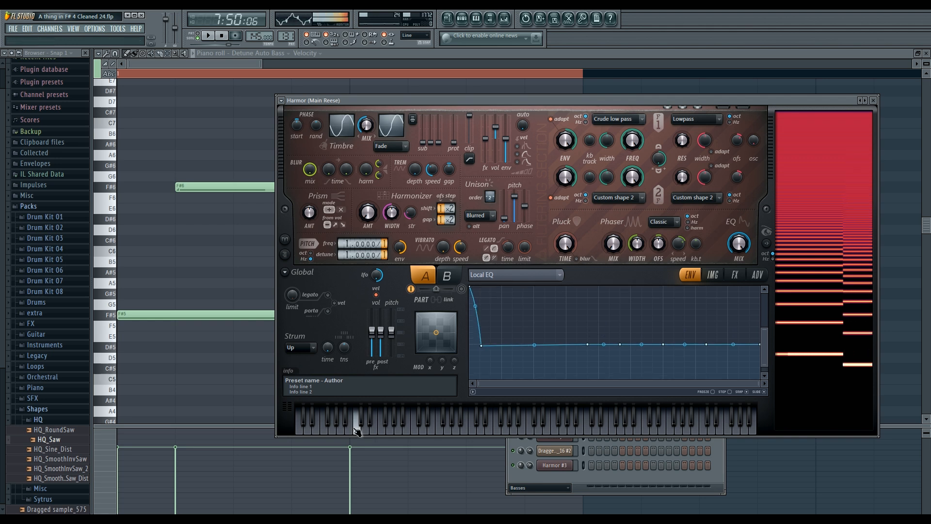
pyautogui.moveTo(475, 306); pyautogui.dragTo(475, 333)
pyautogui.click(362, 427)
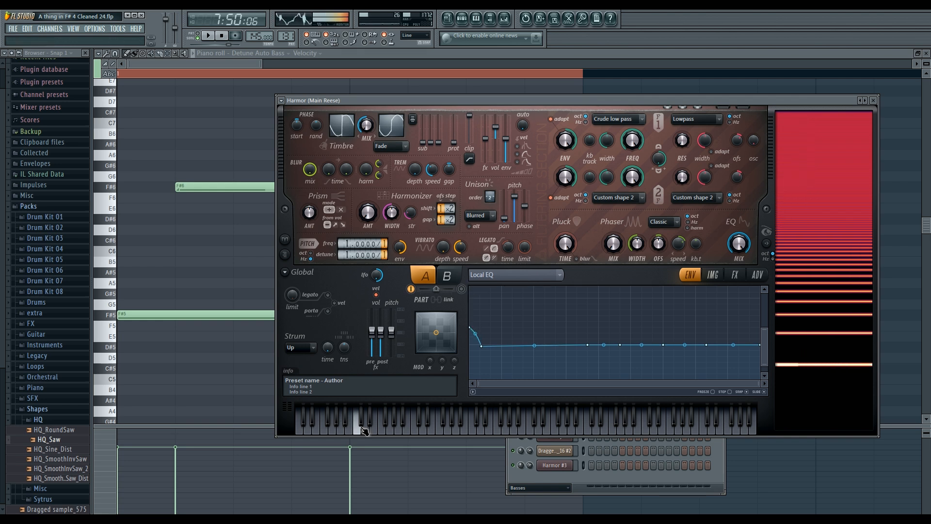
pyautogui.moveTo(476, 334); pyautogui.dragTo(475, 325)
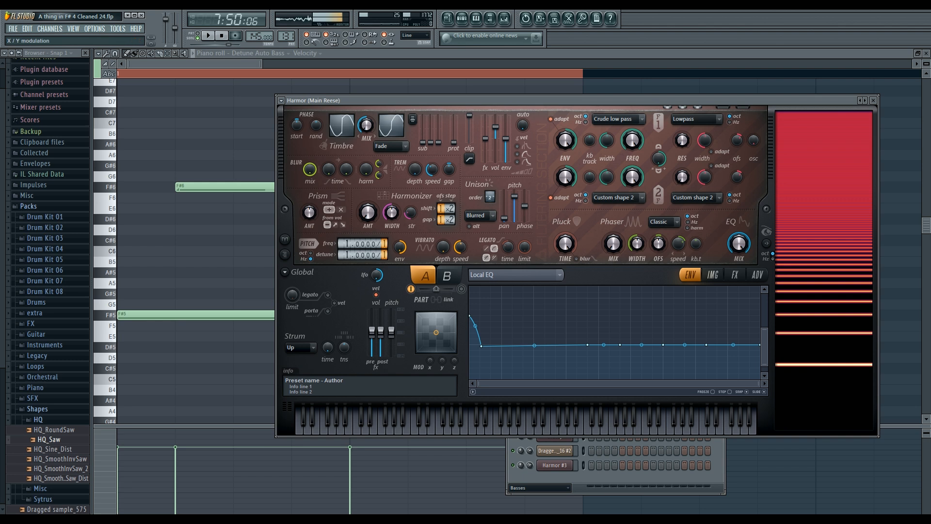
# Open the Reese Resample 1 channel's Harmor window from Pattern 131's channel list and reposition it higher.
pyautogui.press('F6')
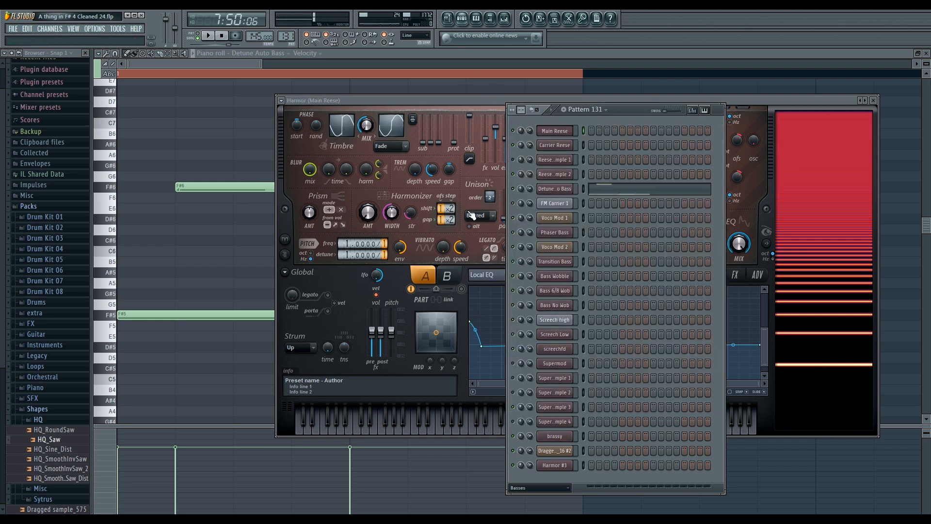
pyautogui.click(555, 159)
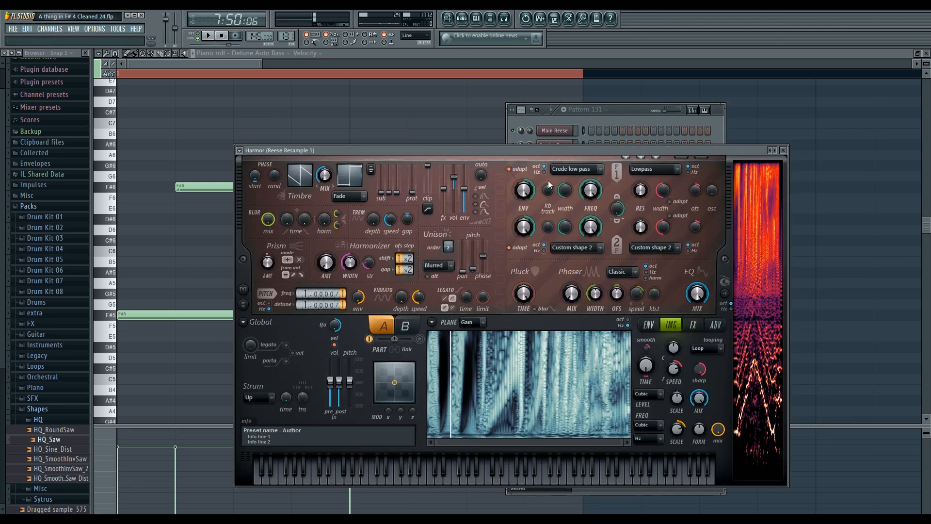
pyautogui.moveTo(496, 151); pyautogui.dragTo(468, 91)
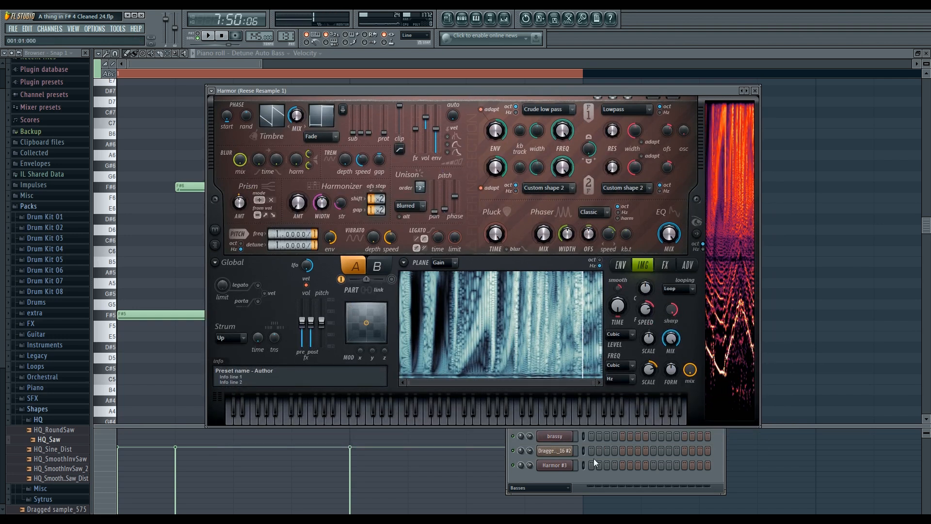
pyautogui.click(595, 476)
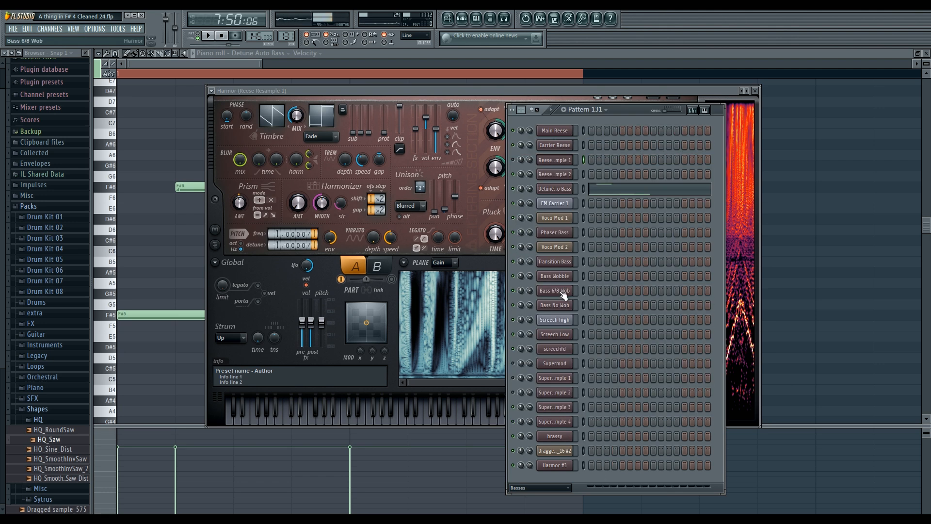
pyautogui.click(461, 92)
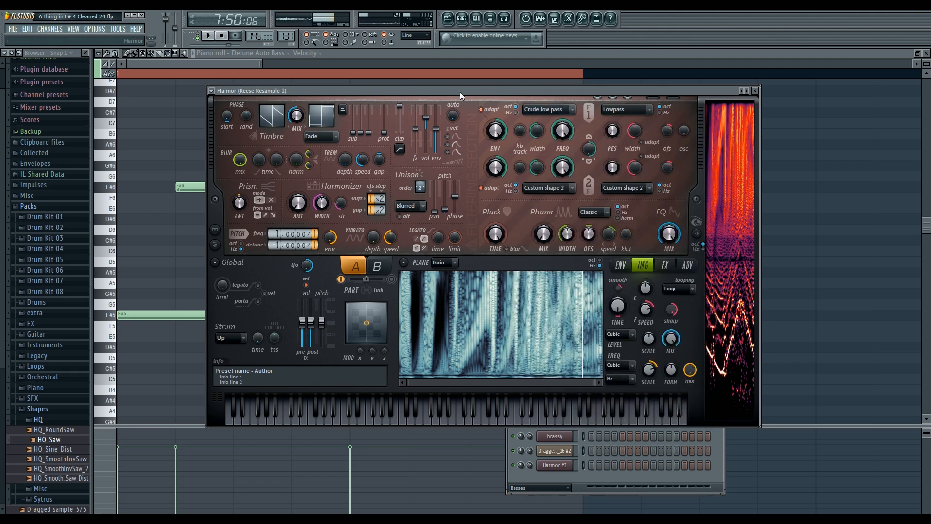
# Compare the image and advanced resynthesis settings of part B with those of part A in Reese Resample 1.
pyautogui.click(377, 265)
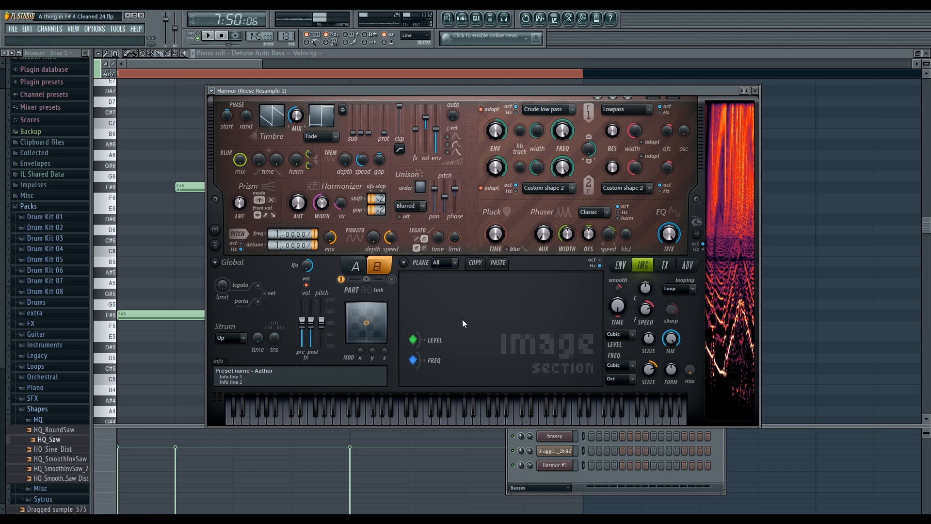
pyautogui.click(687, 265)
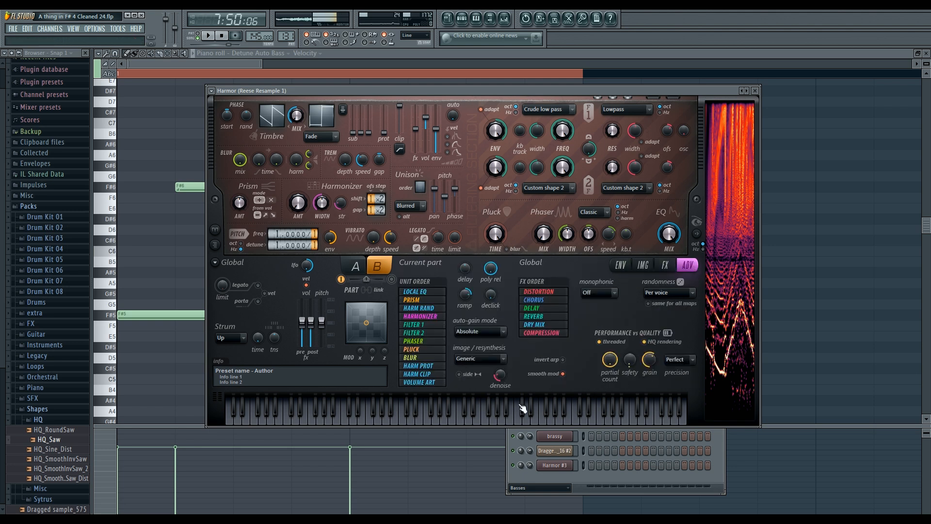
pyautogui.click(468, 375)
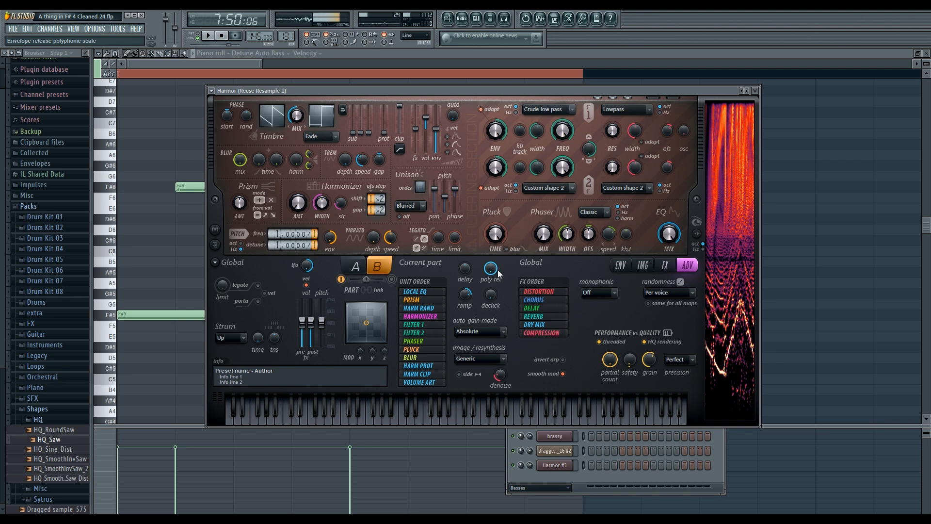
pyautogui.click(361, 271)
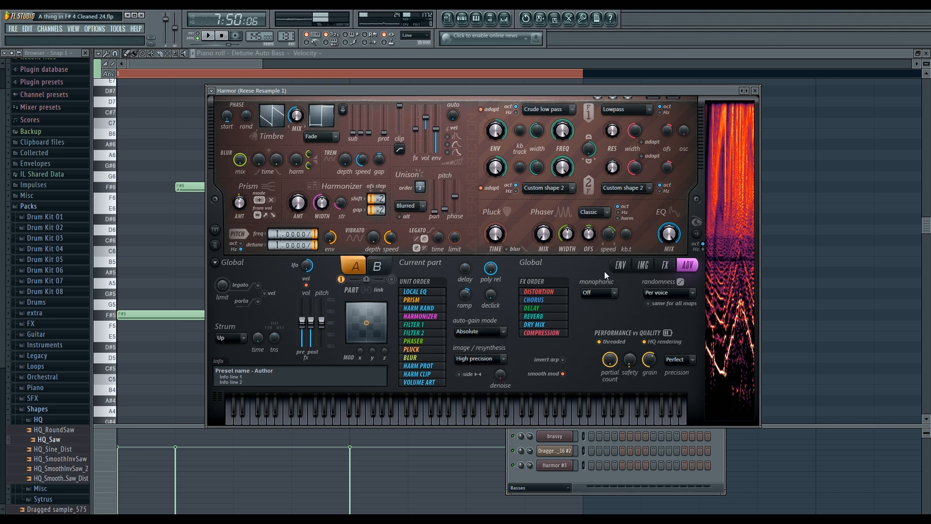
# Examine part A's Image formant mutation envelope together with its resynthesized image.
pyautogui.click(621, 266)
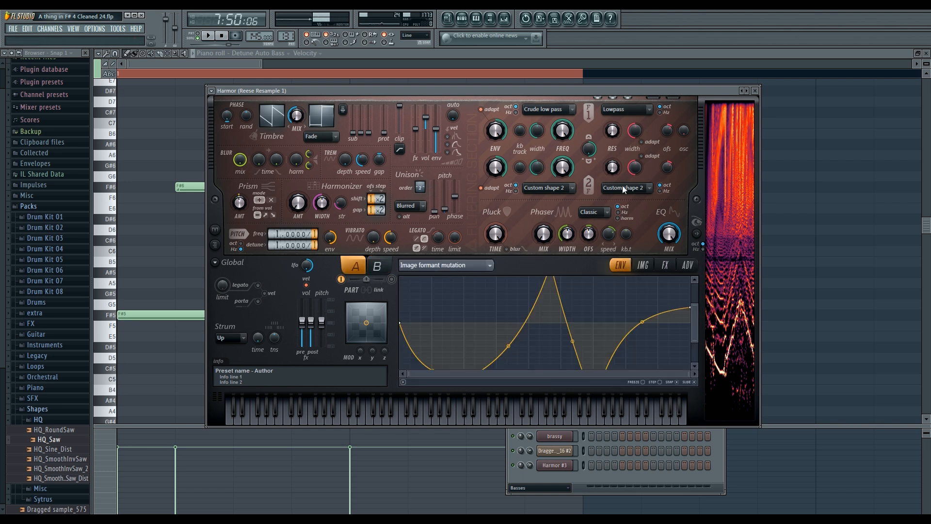
pyautogui.click(641, 265)
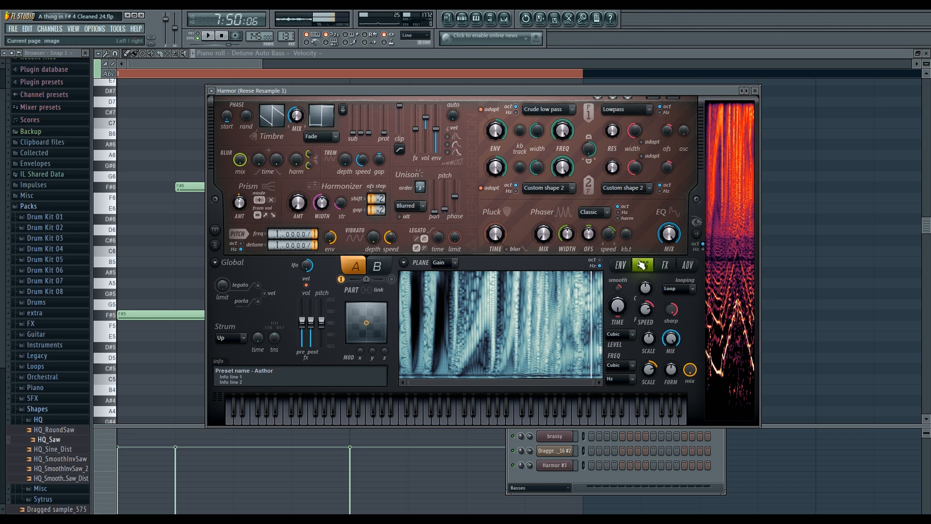
pyautogui.click(617, 265)
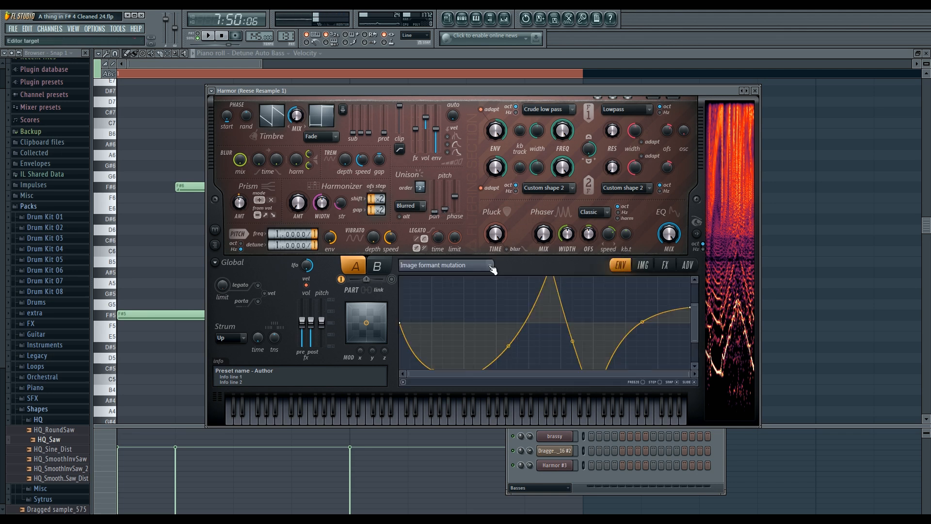
# Show part A's Harmonic unison pitch envelope, widen the spectrum display and audition a note.
pyautogui.click(619, 269)
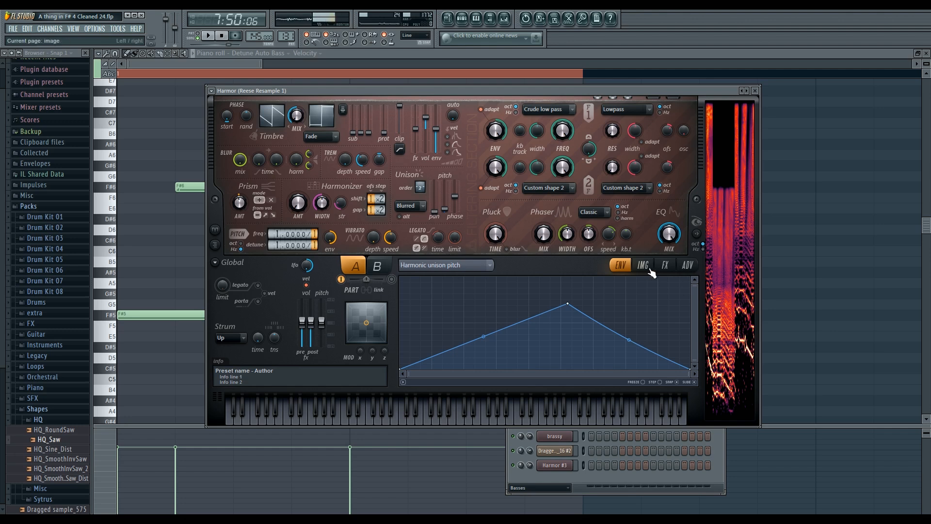
pyautogui.click(696, 233)
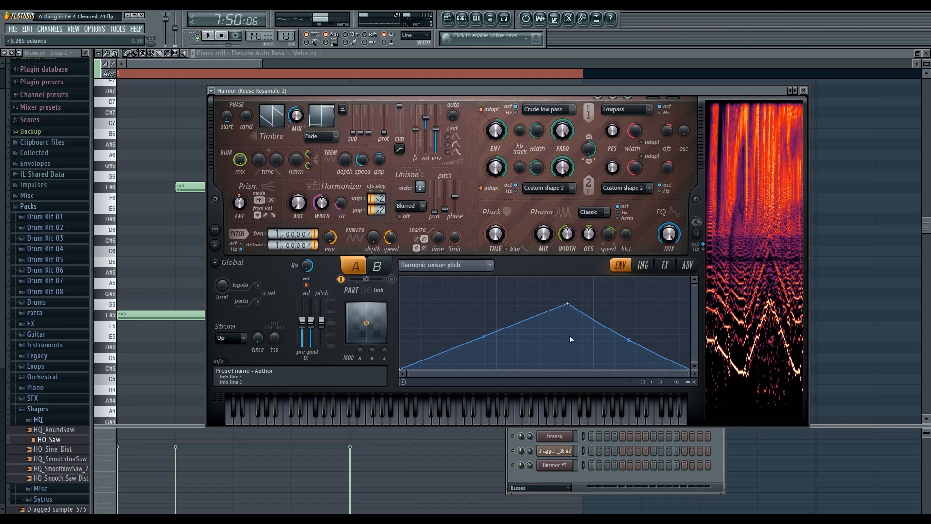
pyautogui.press('z')
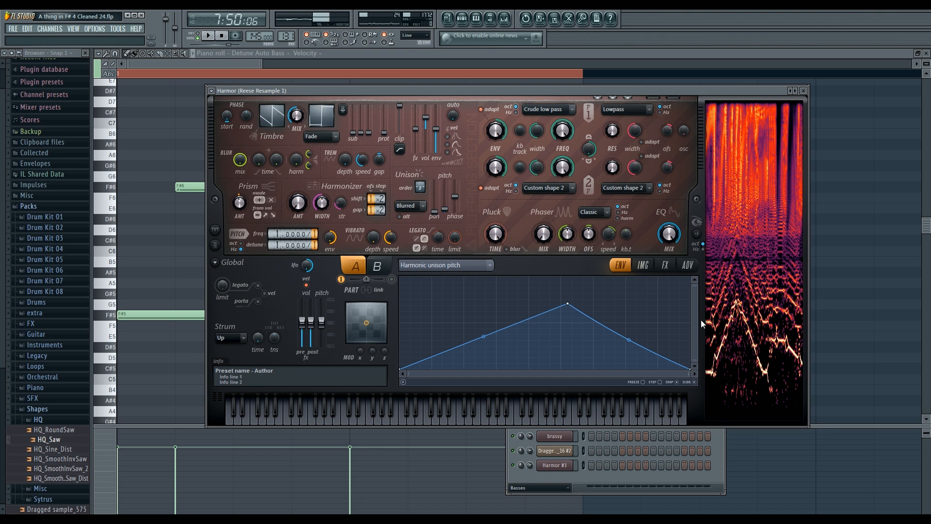
# Raise the image sharpening of part A's resynthesized image and audition a note.
pyautogui.click(644, 265)
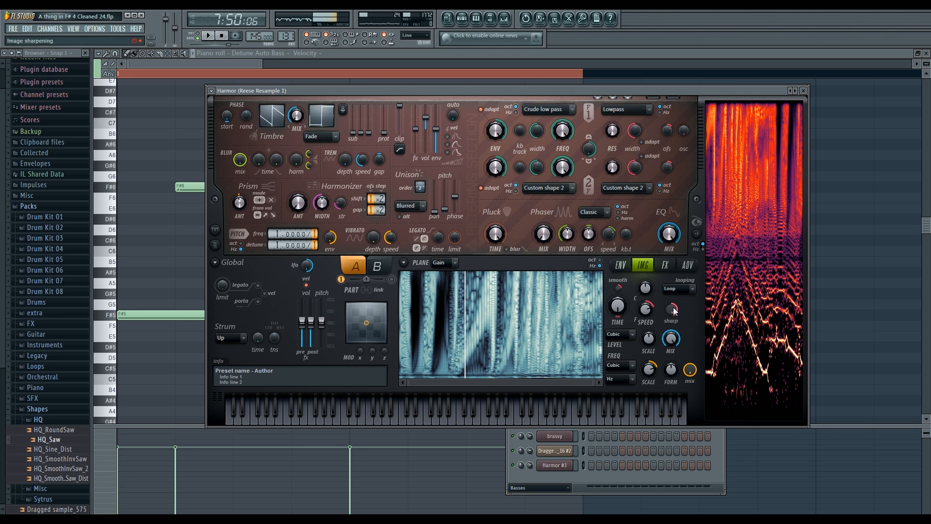
pyautogui.moveTo(673, 311); pyautogui.dragTo(673, 292)
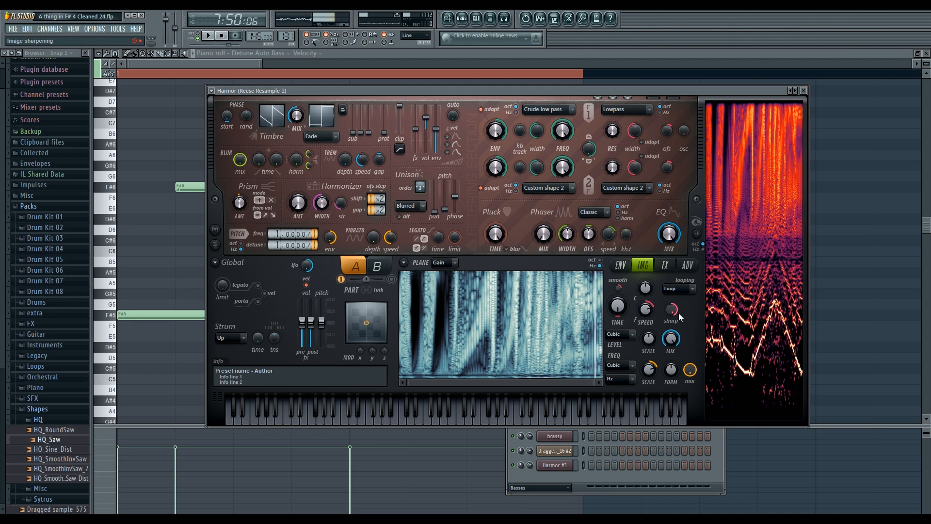
pyautogui.press('z')
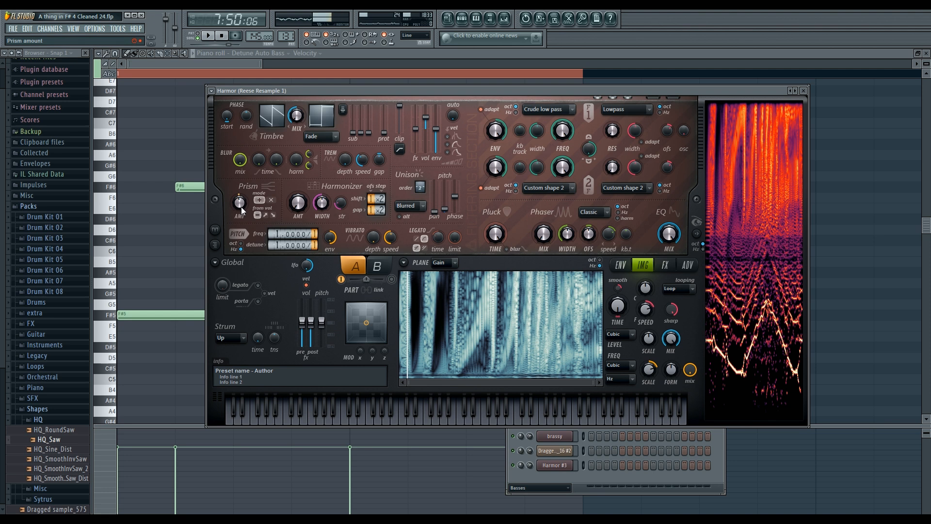
# Inspect part A's Harmonic prism envelope, and return to its image resynthesis settings.
pyautogui.click(620, 265)
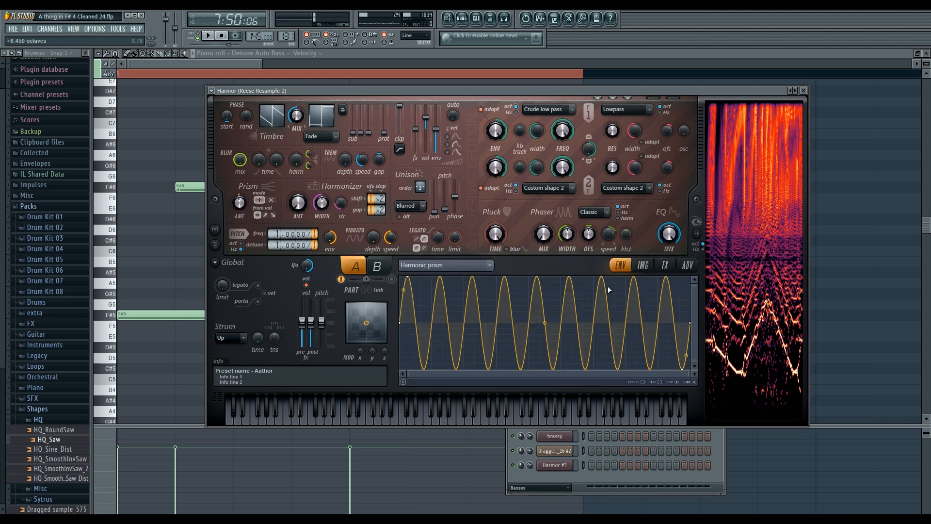
pyautogui.click(640, 265)
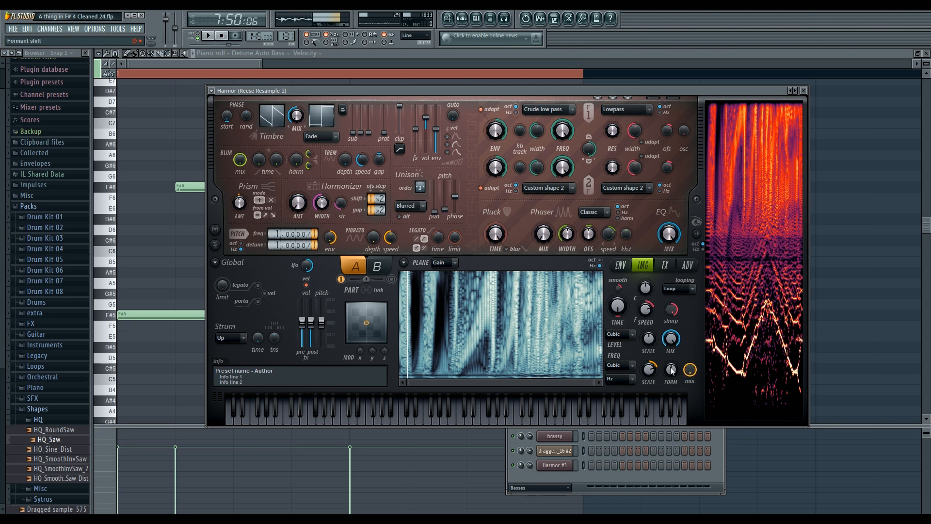
# Raise the central peak of part A's Image formant mutation envelope slightly and return to the image resynthesis settings.
pyautogui.click(614, 267)
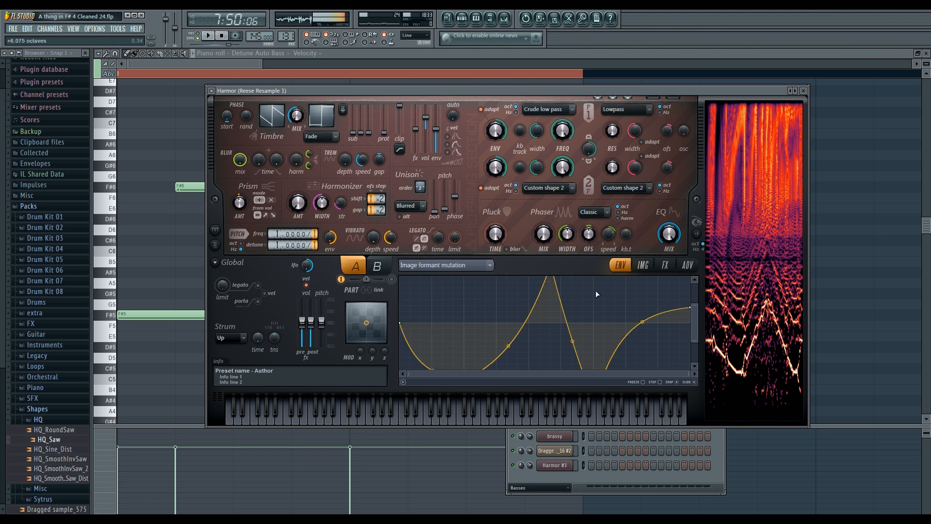
pyautogui.moveTo(694, 304); pyautogui.dragTo(695, 287)
pyautogui.moveTo(695, 341); pyautogui.dragTo(693, 381)
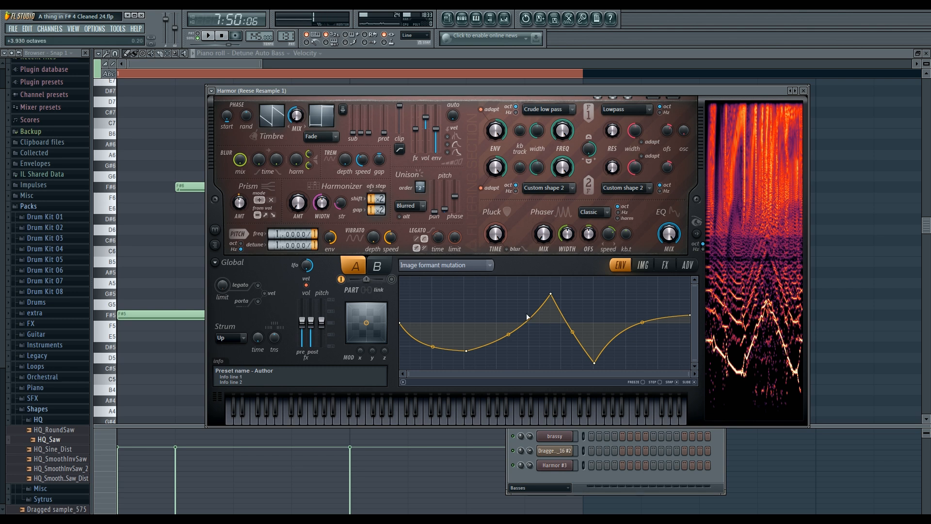
pyautogui.moveTo(555, 296)
pyautogui.mouseDown()
pyautogui.moveTo(459, 297)
pyautogui.moveTo(688, 284)
pyautogui.moveTo(558, 291)
pyautogui.mouseUp()
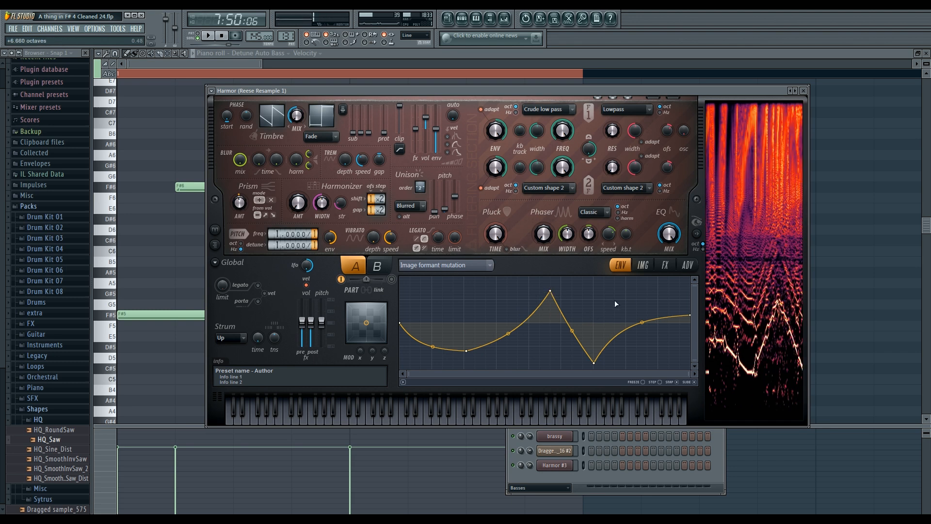
pyautogui.click(644, 265)
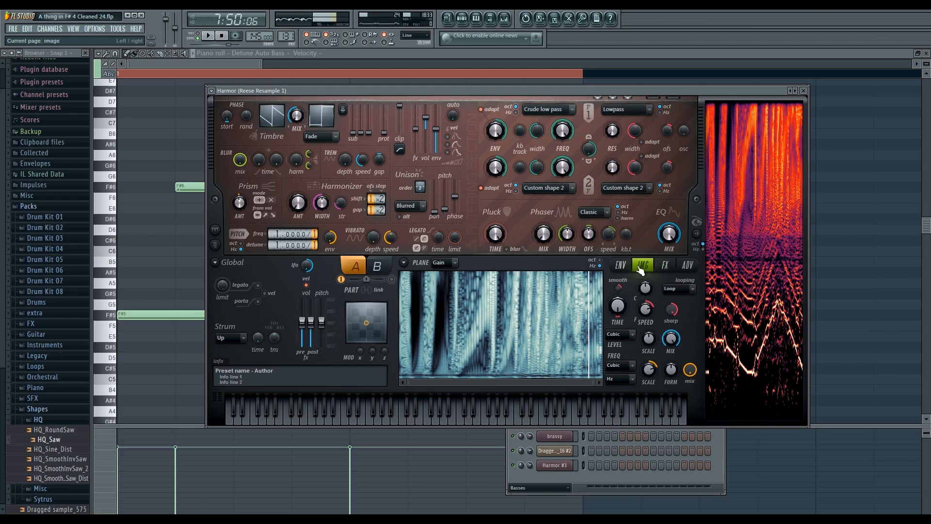
# Review the Image formant mutation envelope against the resynthesized image, and show Reese Resample 1's effects settings.
pyautogui.click(621, 266)
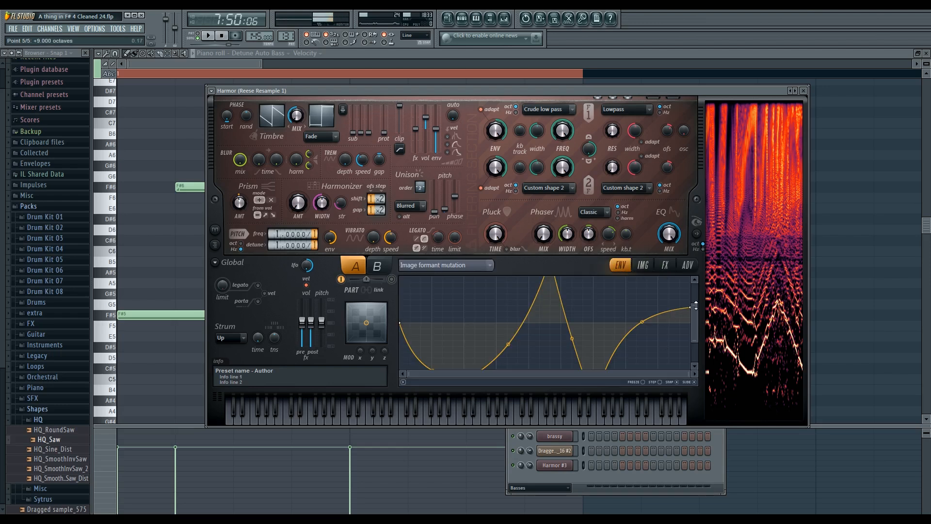
pyautogui.click(648, 262)
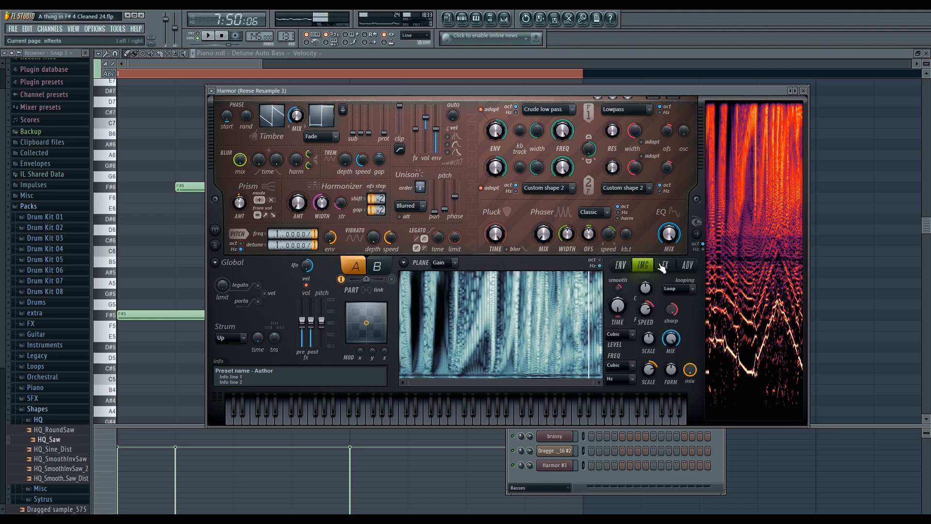
pyautogui.click(462, 19)
pyautogui.click(484, 87)
pyautogui.click(665, 265)
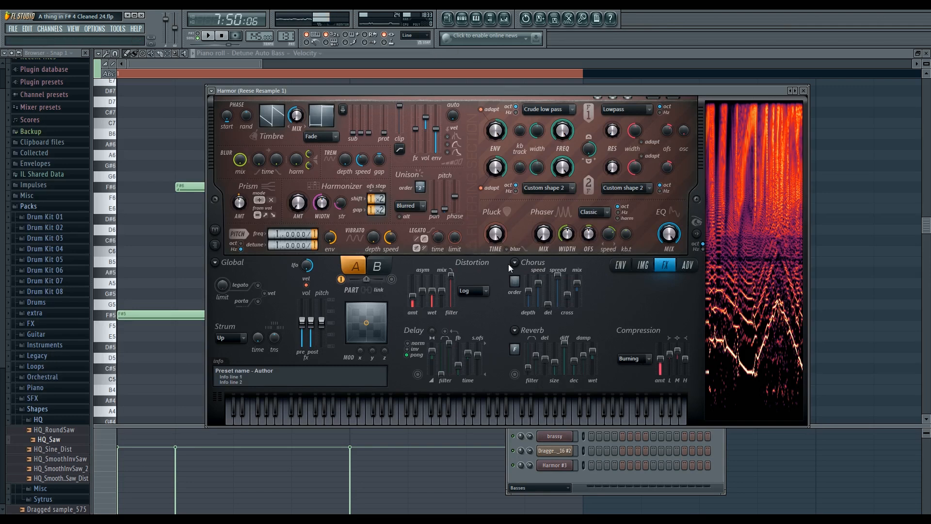
# Open the Reese Resample 2 Harmor, reposition its window and show part A's Harmonic unison pitch envelope.
pyautogui.click(462, 18)
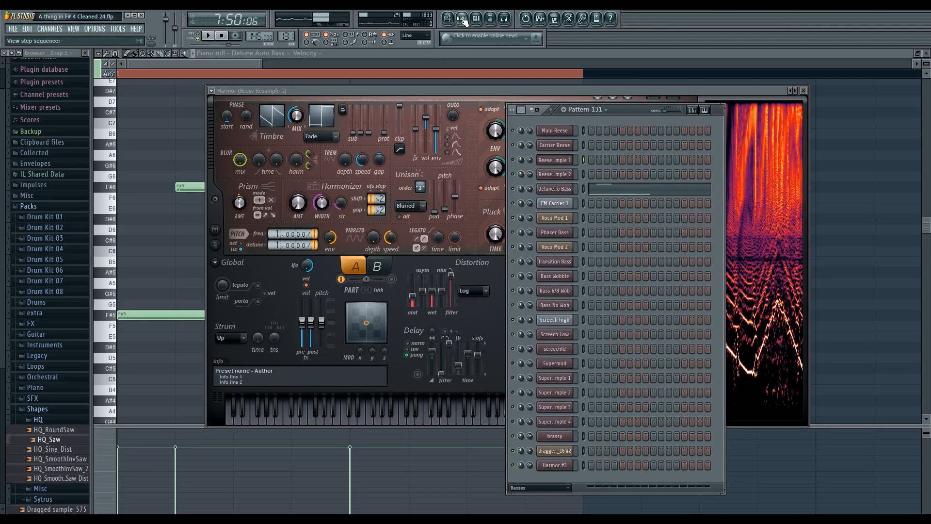
pyautogui.click(566, 173)
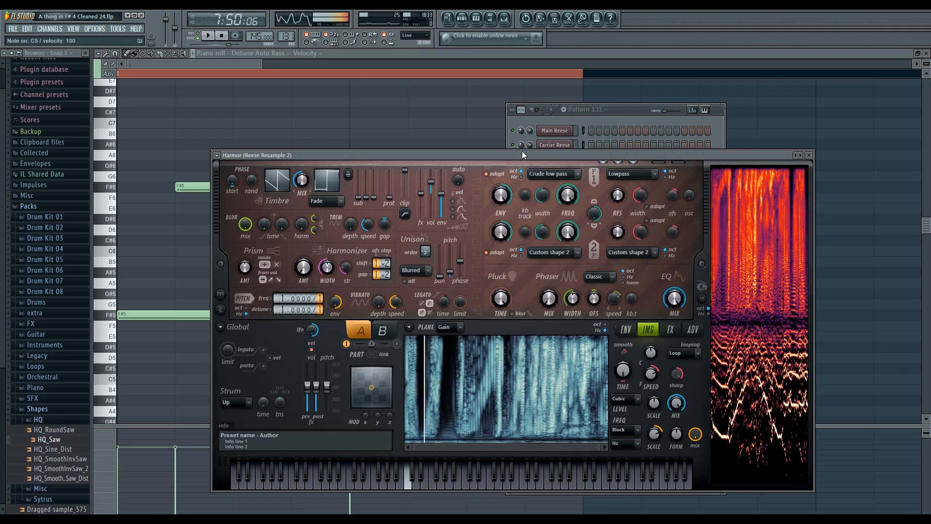
pyautogui.moveTo(522, 153); pyautogui.dragTo(502, 114)
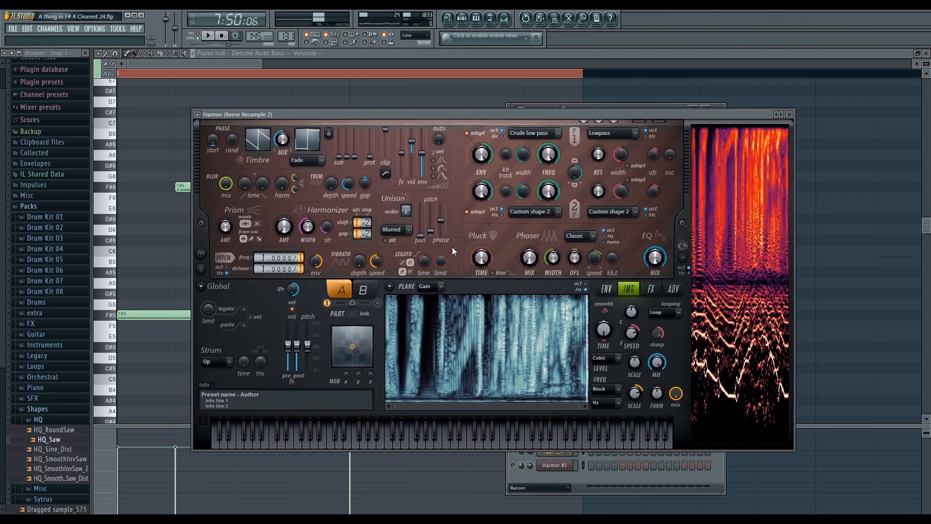
pyautogui.click(602, 289)
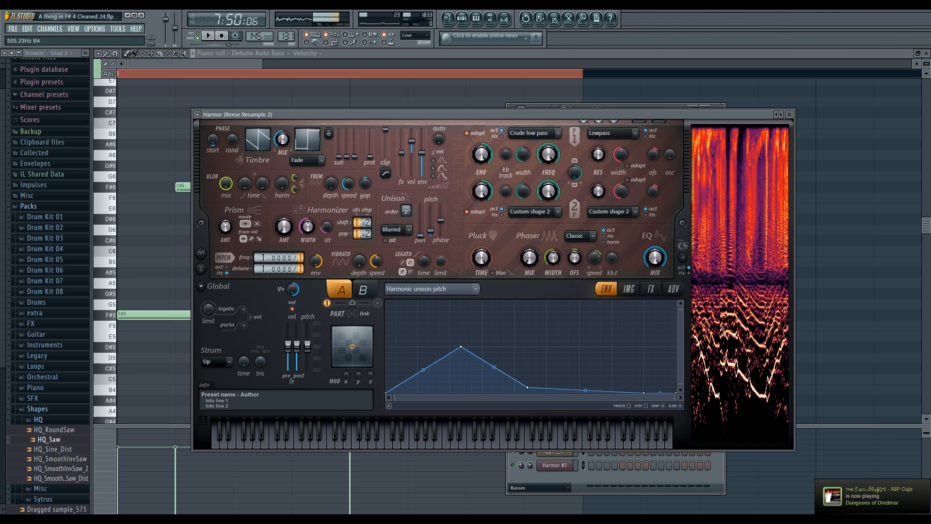
# Show the Fruity Chorus and Fruity Free Filter settings on mixer Insert 61, moving the chorus window aside.
pyautogui.click(505, 18)
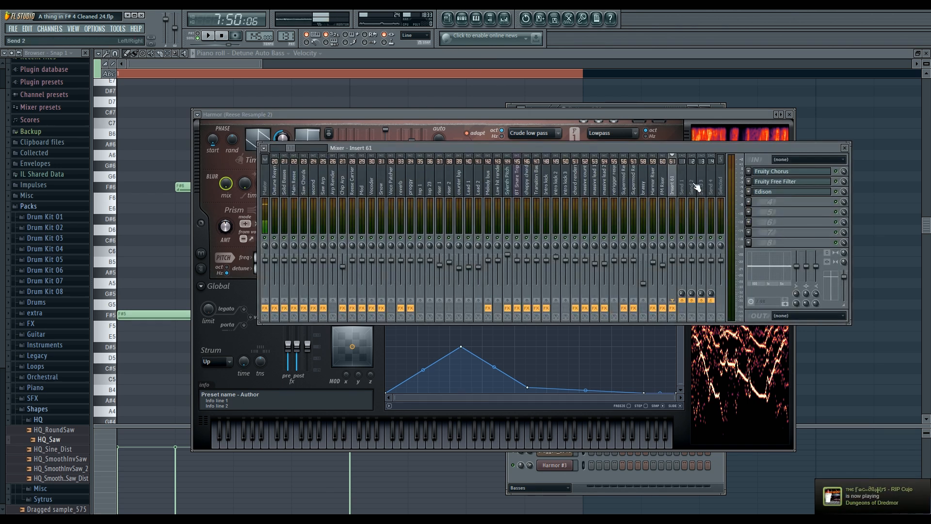
pyautogui.click(811, 172)
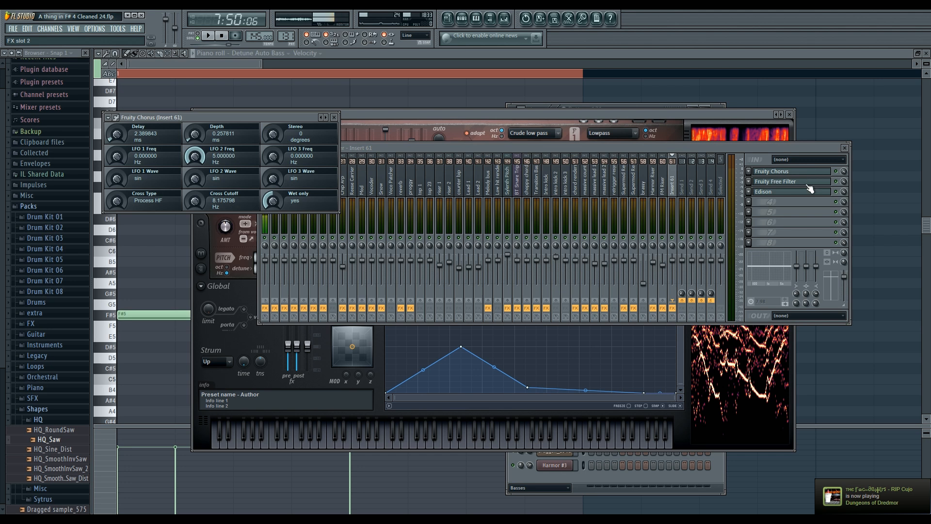
pyautogui.click(806, 183)
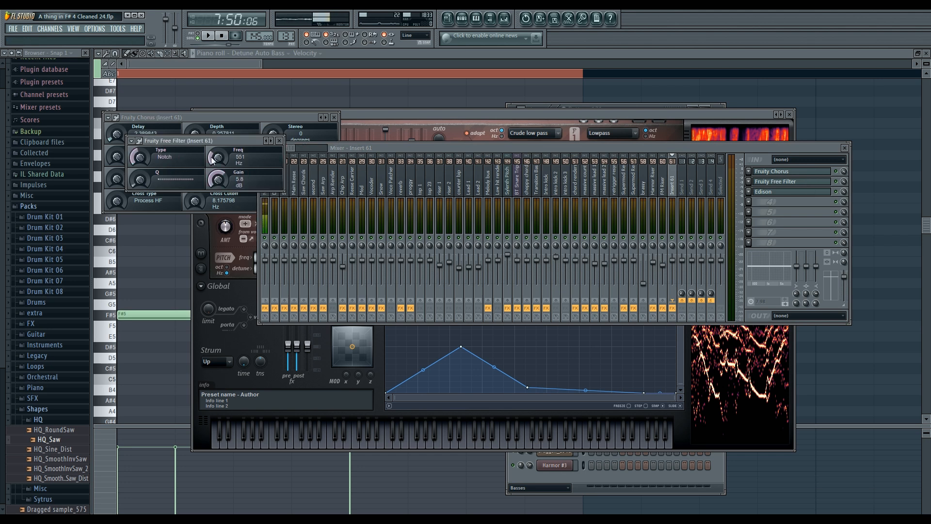
pyautogui.click(237, 115)
pyautogui.moveTo(235, 122); pyautogui.dragTo(296, 114)
# Open Edison on Insert 61, move its window down and bring the Fruity Free Filter back into view.
pyautogui.click(772, 192)
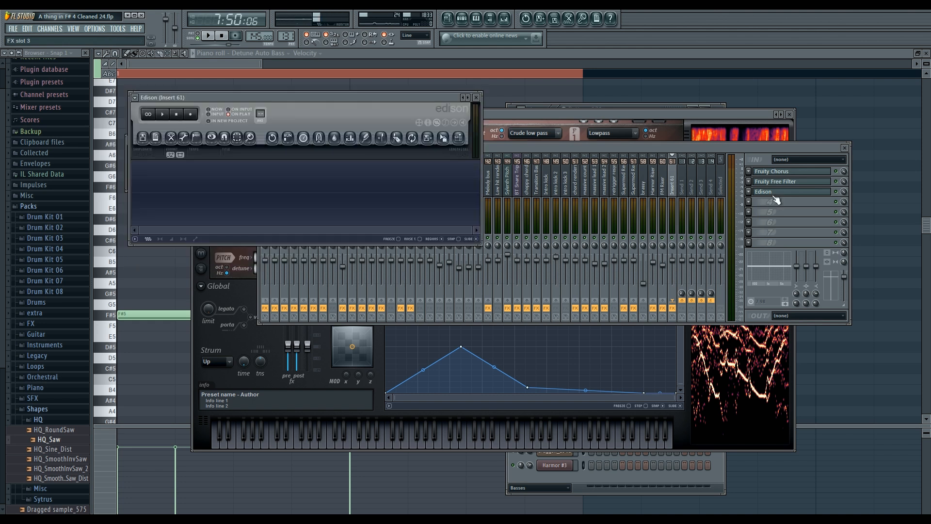
pyautogui.moveTo(349, 99); pyautogui.dragTo(359, 167)
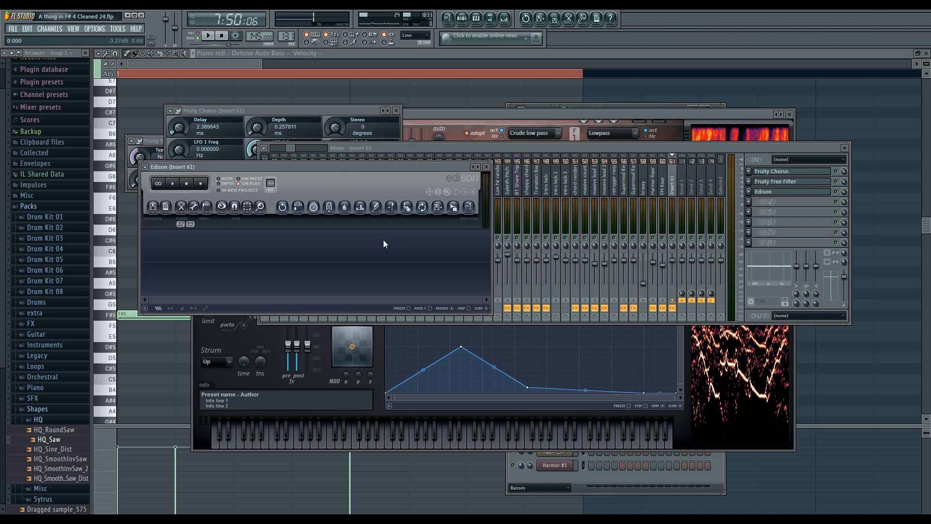
pyautogui.click(789, 183)
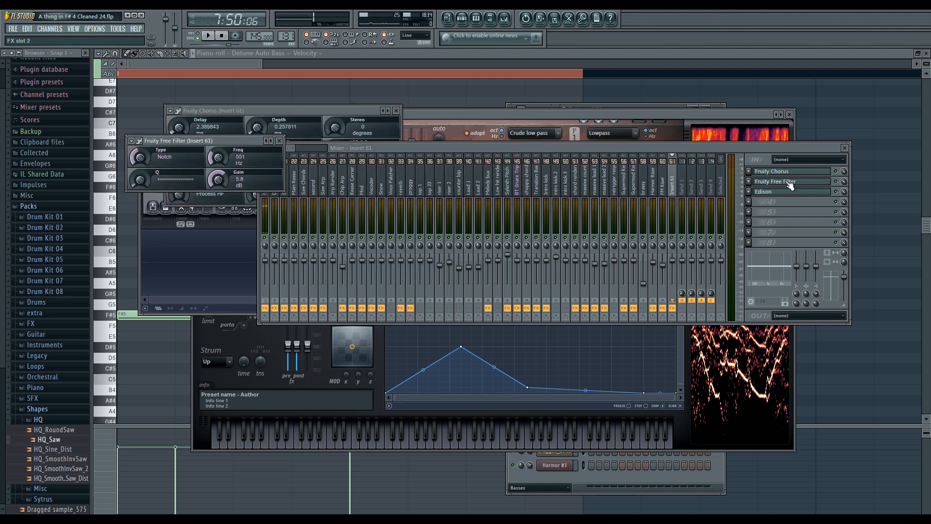
# Examine Reese Resample 2's image resynthesis settings, Image formant mutation envelope and effects settings.
pyautogui.click(714, 446)
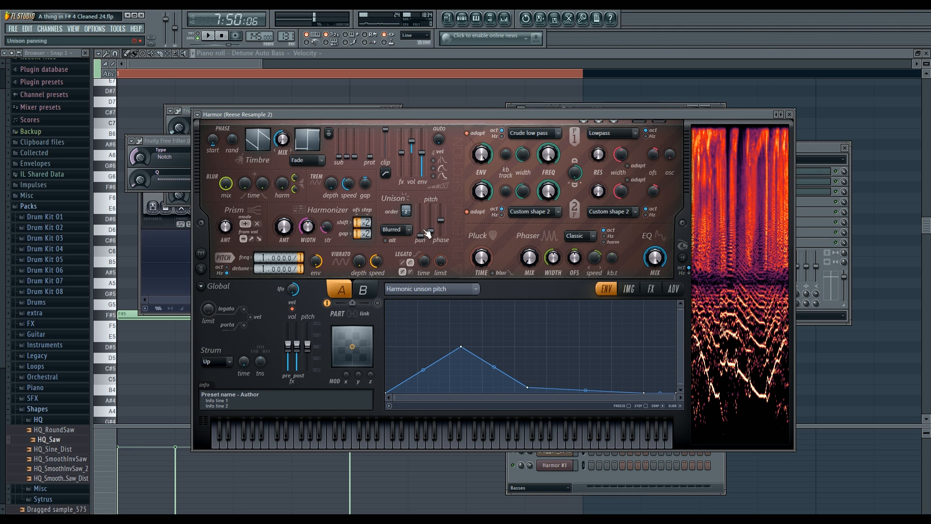
pyautogui.click(630, 289)
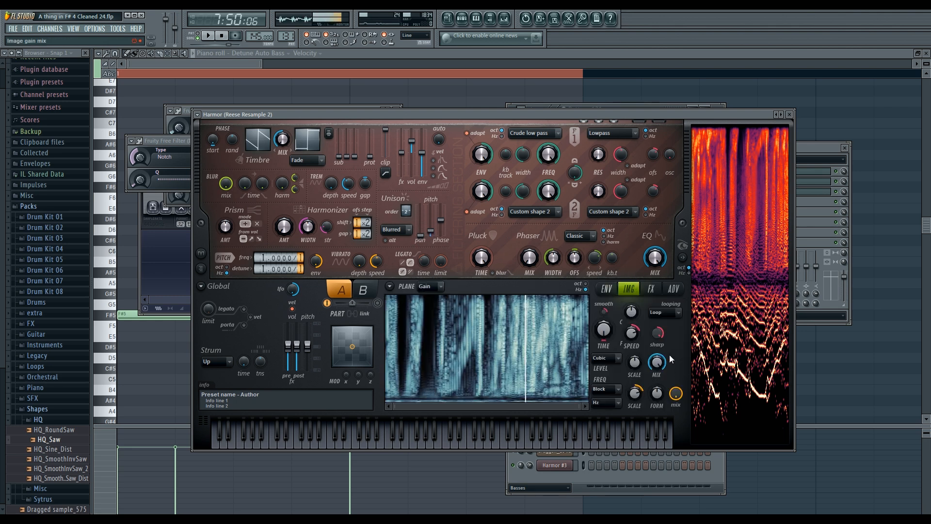
pyautogui.click(606, 289)
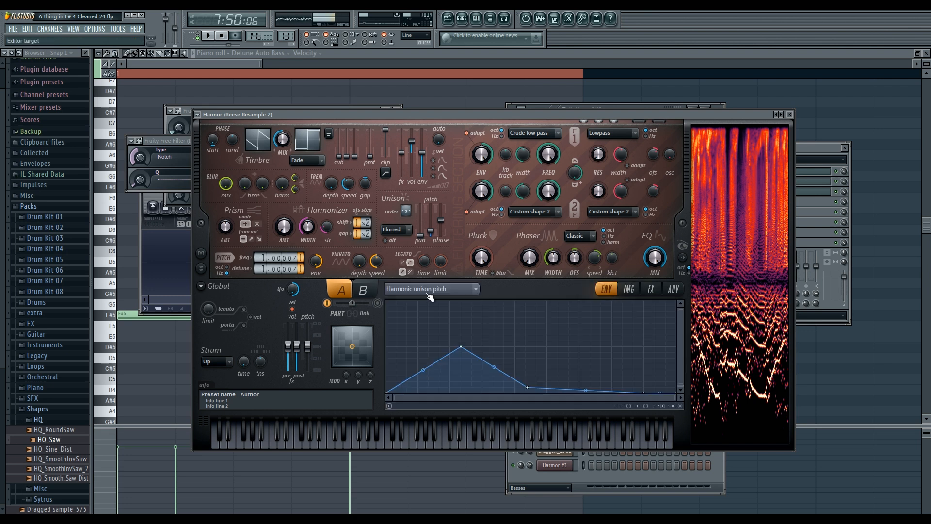
pyautogui.moveTo(679, 332); pyautogui.dragTo(672, 413)
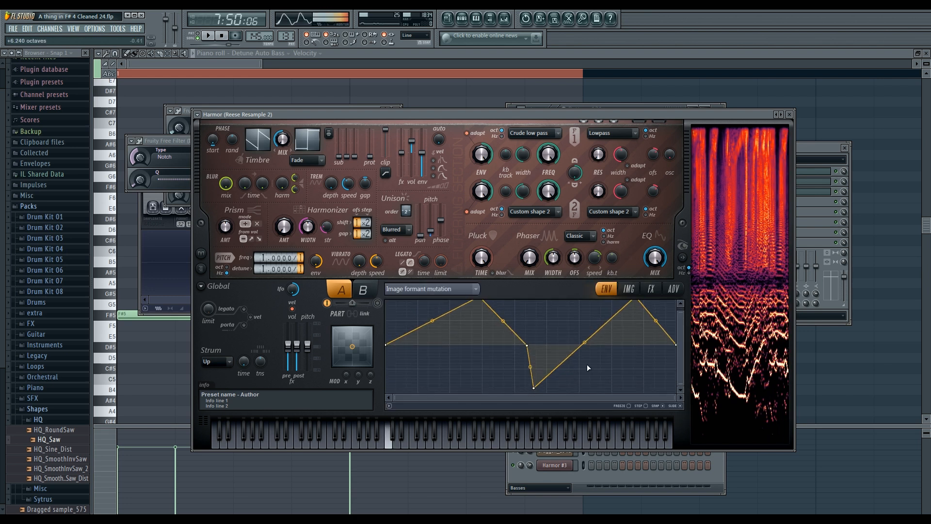
pyautogui.moveTo(679, 317); pyautogui.dragTo(680, 310)
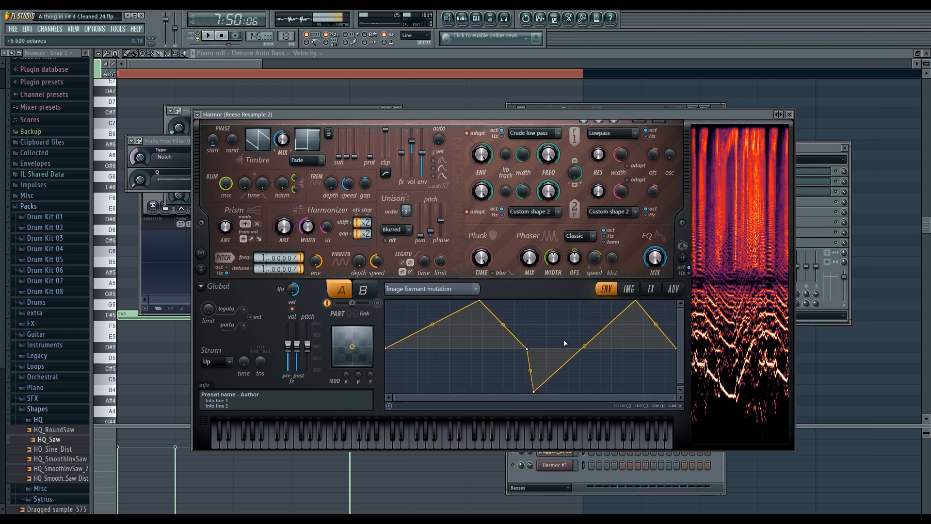
pyautogui.click(638, 290)
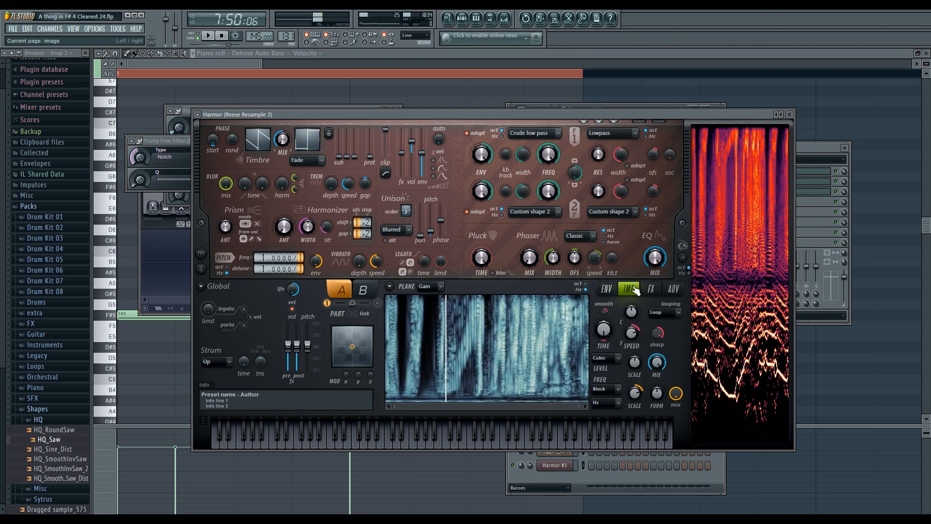
pyautogui.click(651, 290)
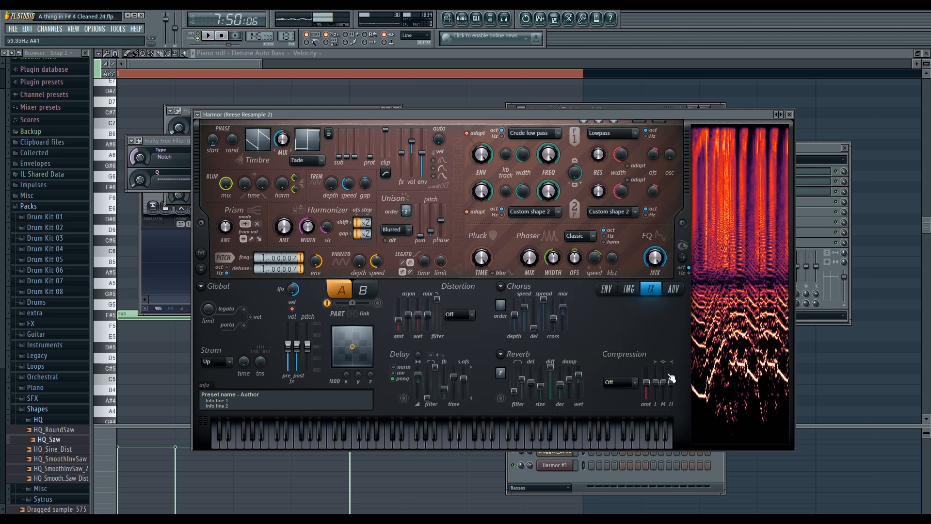
# Open the Detune Auto Bass Harmor from the step sequencer and move its window up.
pyautogui.click(462, 19)
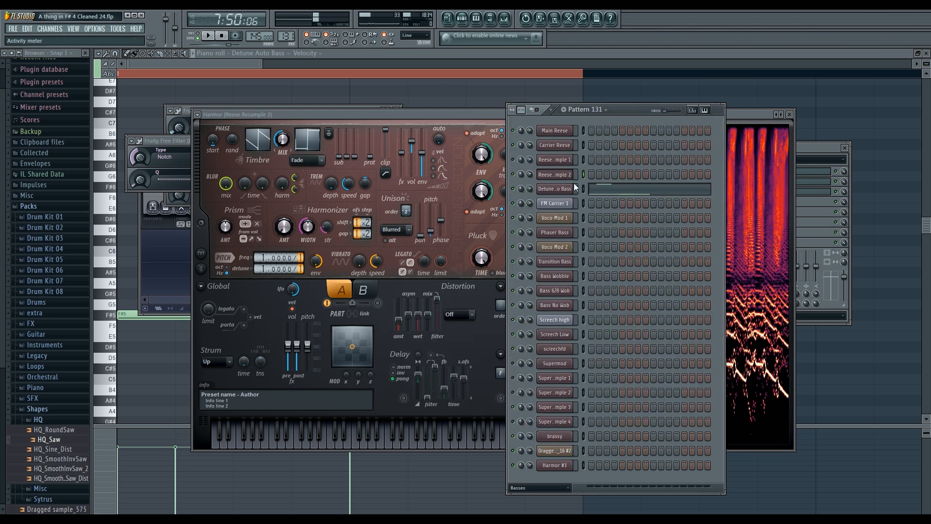
pyautogui.click(562, 190)
pyautogui.moveTo(526, 215); pyautogui.dragTo(533, 115)
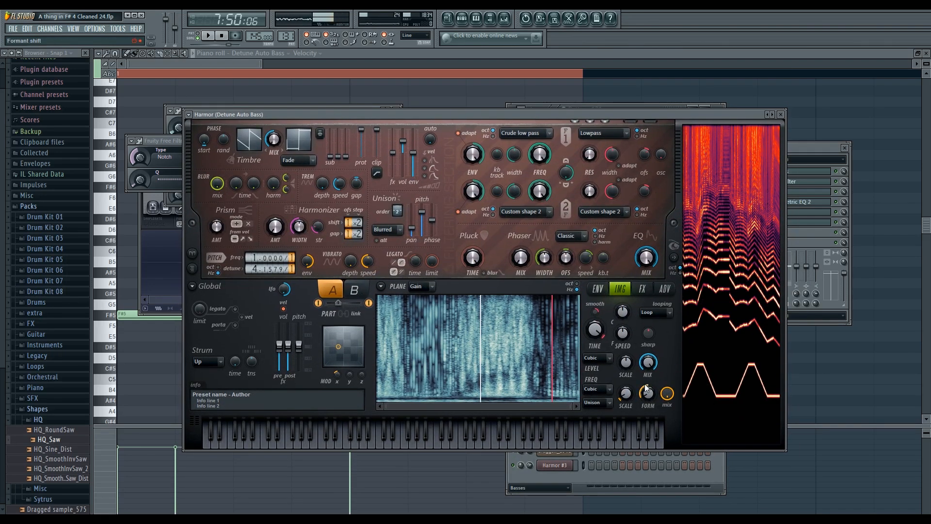
# Audition several notes on Detune Auto Bass and reset part A's harmonic detuning multiplier to its default.
pyautogui.press('q')
pyautogui.press('v')
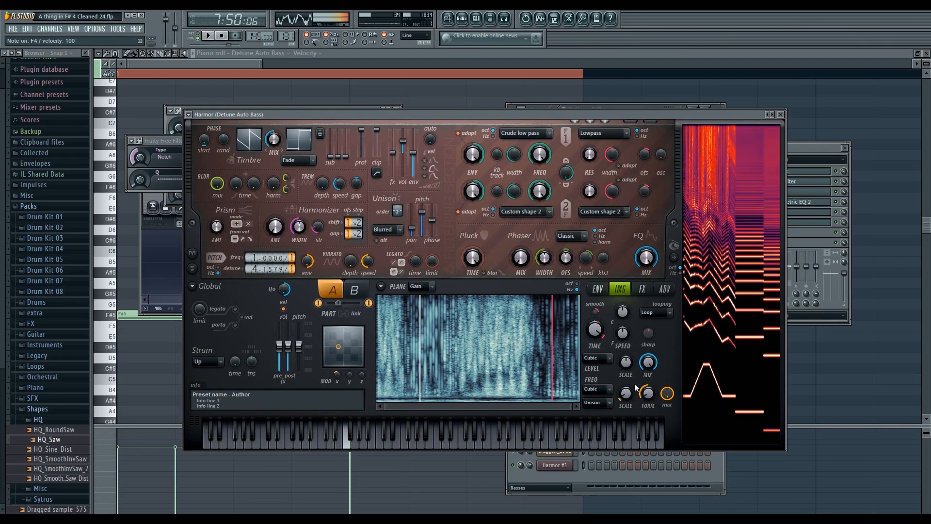
pyautogui.press('r')
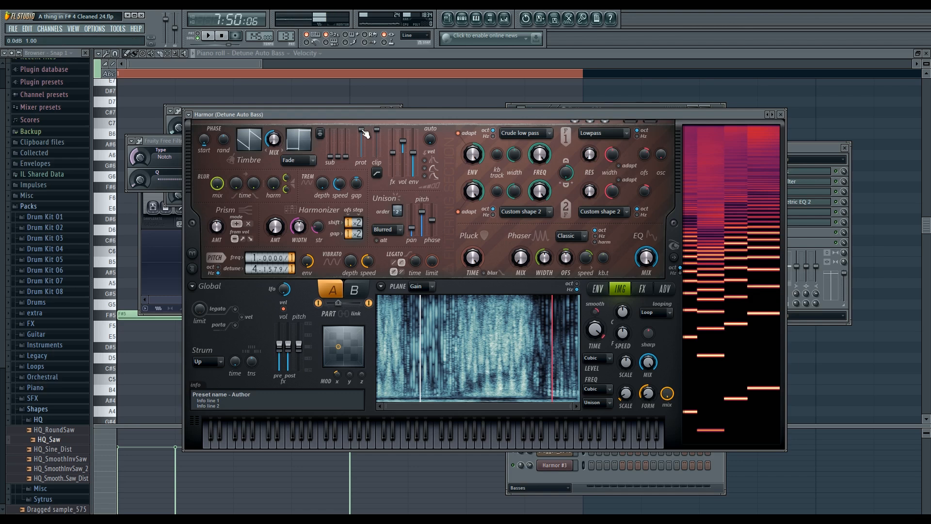
pyautogui.keyDown('alt'); pyautogui.click(254, 270); pyautogui.keyUp('alt')
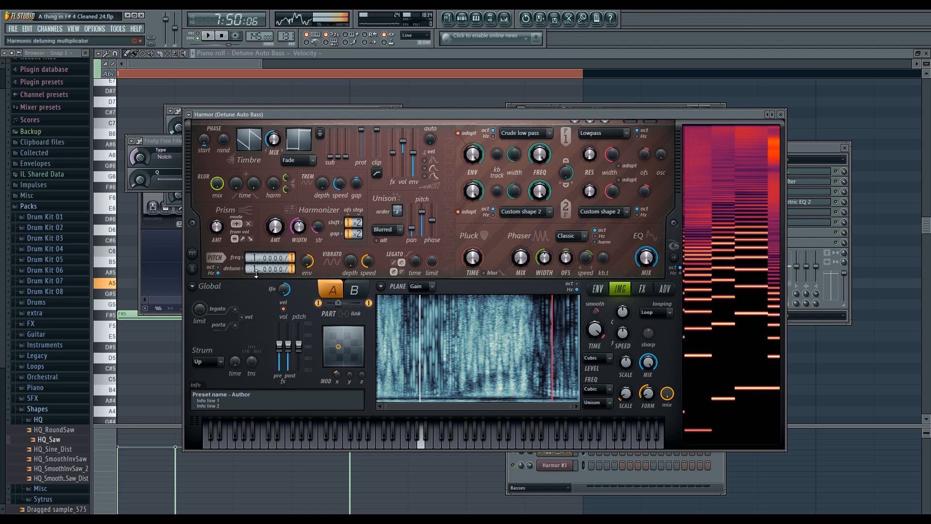
pyautogui.moveTo(362, 129)
pyautogui.mouseDown()
pyautogui.moveTo(362, 157)
pyautogui.moveTo(361, 129)
pyautogui.mouseUp()
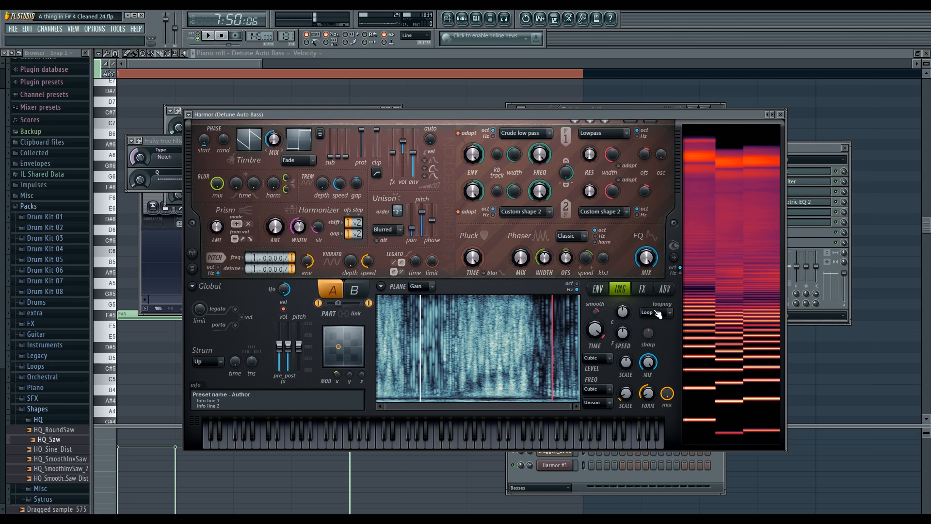
# Show Detune Auto Bass's Harmonic unison pitch envelope and its effects settings with the distortion section.
pyautogui.click(598, 288)
pyautogui.click(424, 289)
pyautogui.click(572, 270)
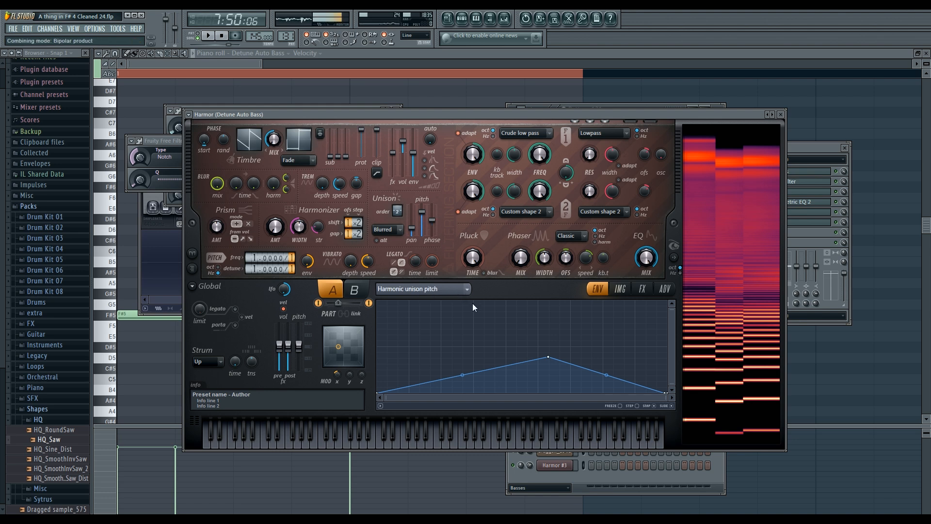
pyautogui.click(639, 291)
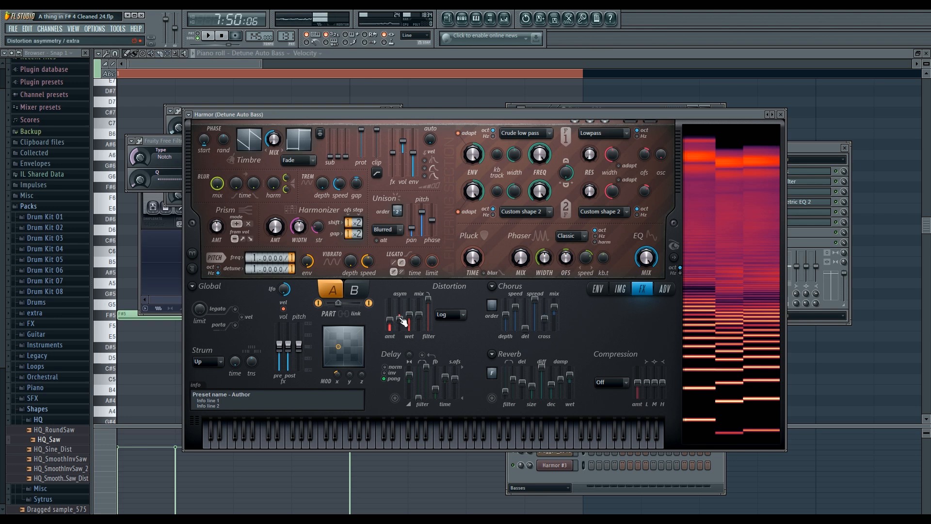
# Inspect the Maximus and Fruity Parametric EQ 2 settings on the Detune Auto Bass mixer track while auditioning notes.
pyautogui.click(803, 154)
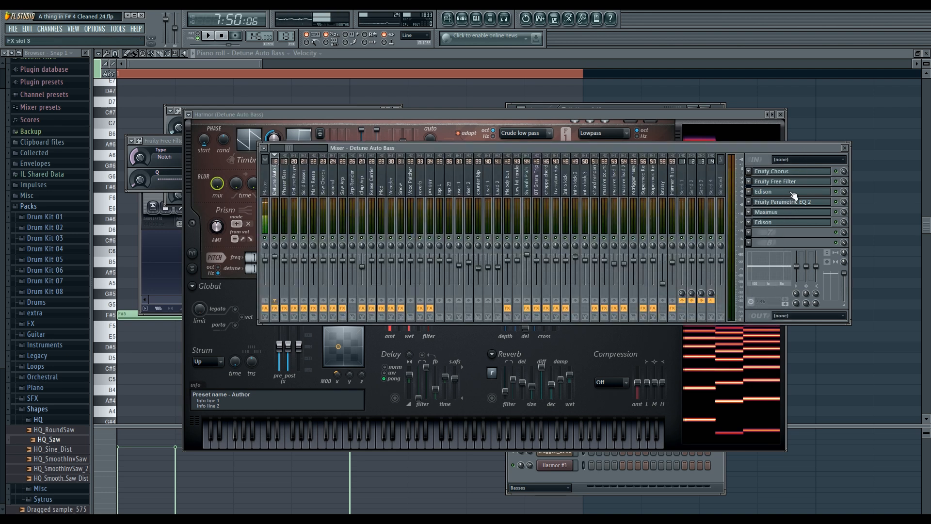
pyautogui.click(790, 213)
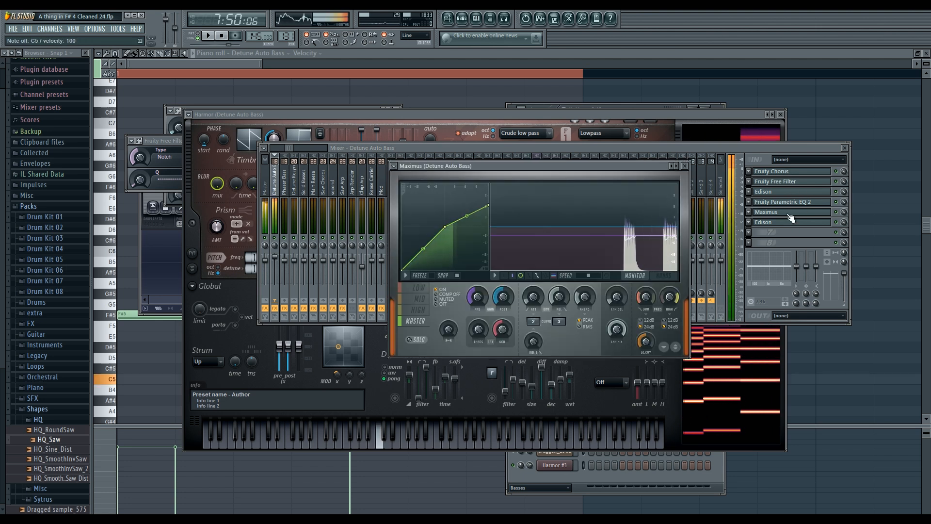
pyautogui.click(788, 201)
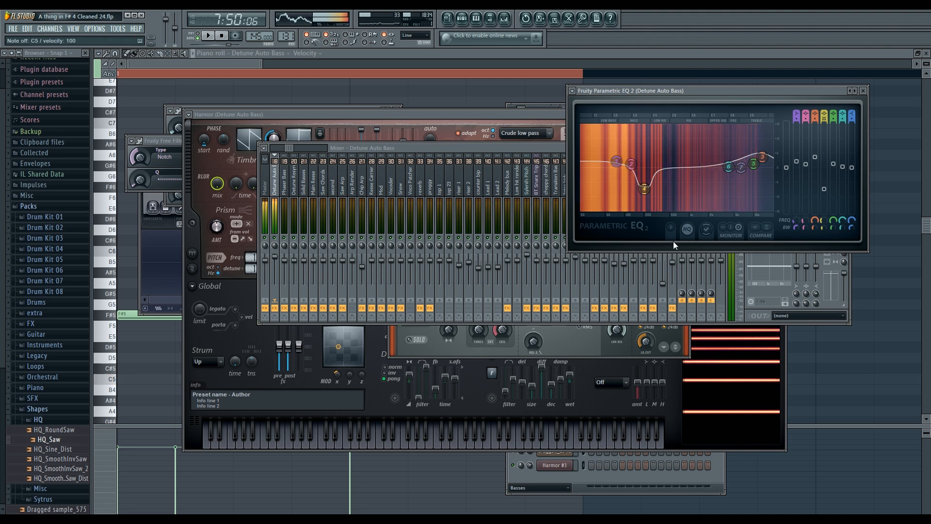
# Audition notes with the mixer in front, move it aside, and play back the recording in the Detune Auto Bass track's last Edison.
pyautogui.click(772, 324)
pyautogui.press('q')
pyautogui.press('q')
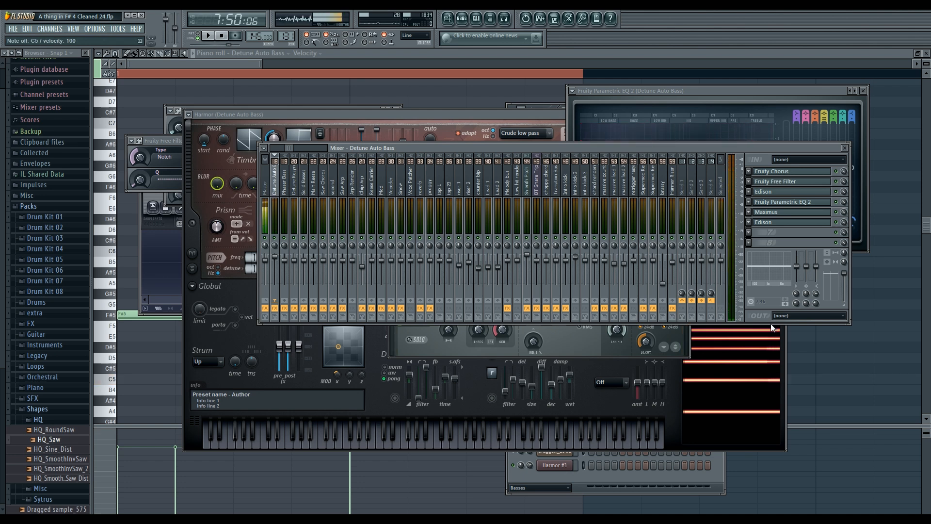
pyautogui.moveTo(662, 150); pyautogui.dragTo(598, 153)
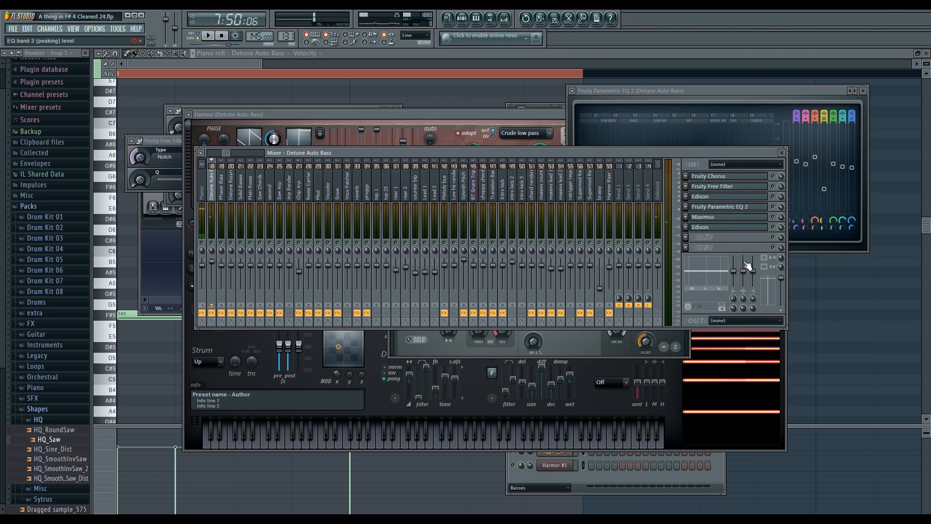
pyautogui.click(741, 227)
pyautogui.click(197, 231)
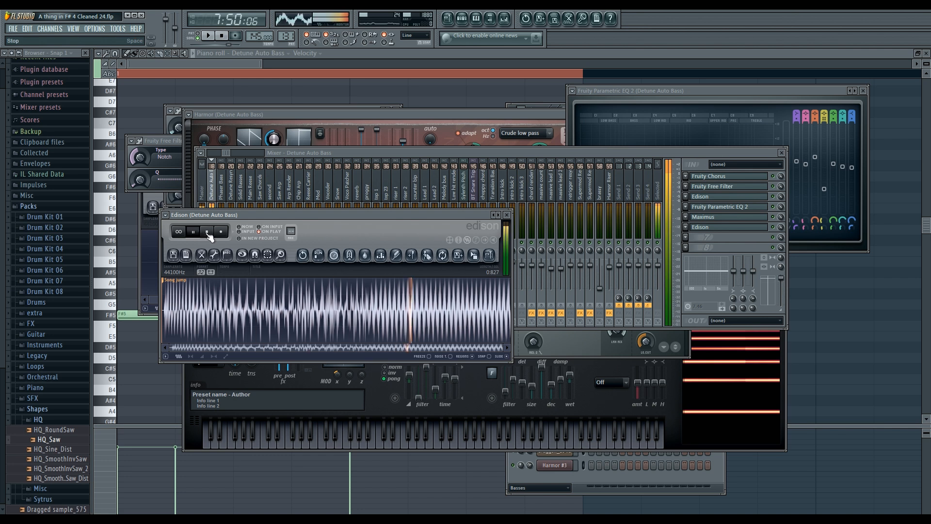
pyautogui.click(208, 232)
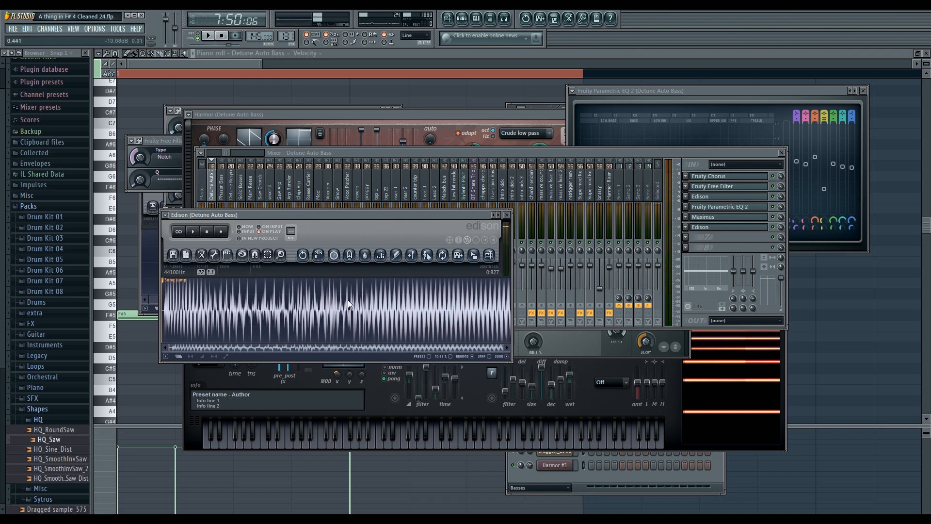
# Show the playlist around bar 285 and play Pattern 131 with its two Harmor envelope automation clips.
pyautogui.click(449, 24)
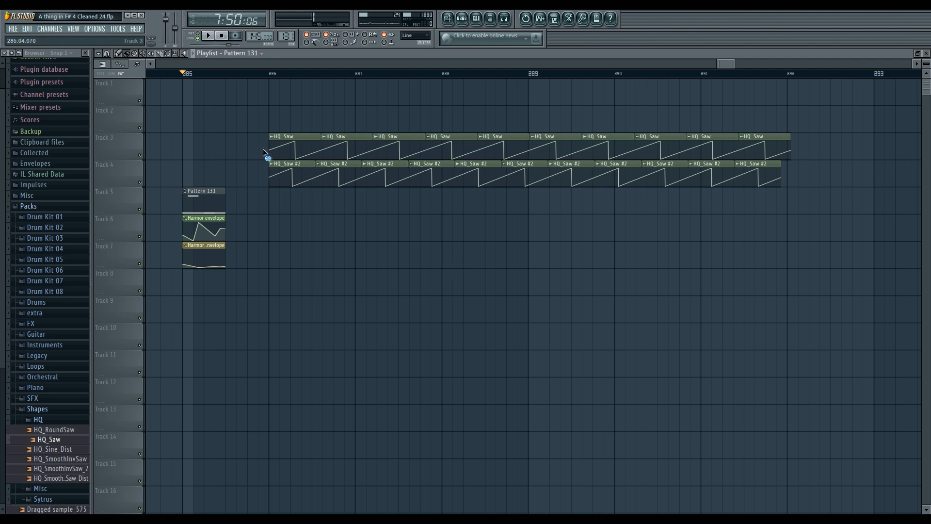
pyautogui.moveTo(269, 154); pyautogui.dragTo(308, 177)
pyautogui.scroll(5, 192, 223)
pyautogui.press('space')
pyautogui.press('space')
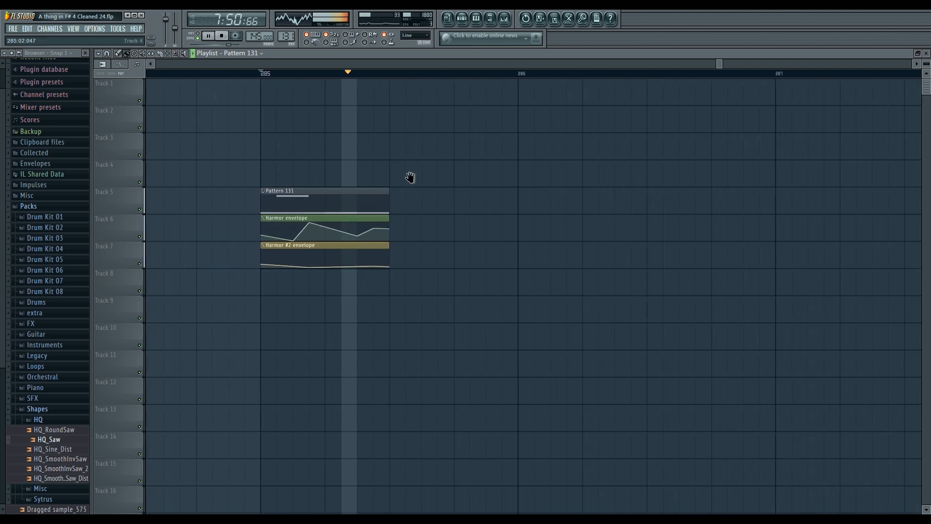
# Open the Detune Auto Bass Harmor and show its image resynthesis settings.
pyautogui.press('F6')
pyautogui.click(555, 189)
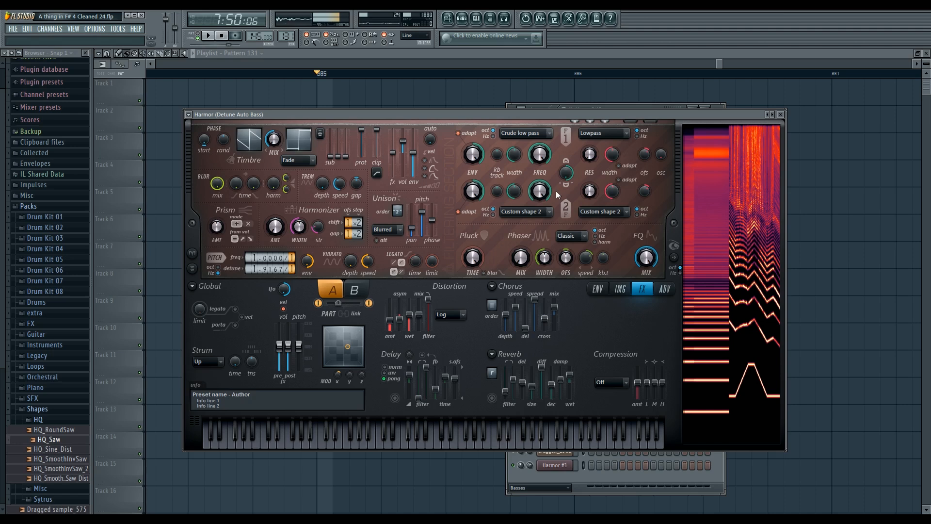
pyautogui.click(597, 290)
pyautogui.click(619, 291)
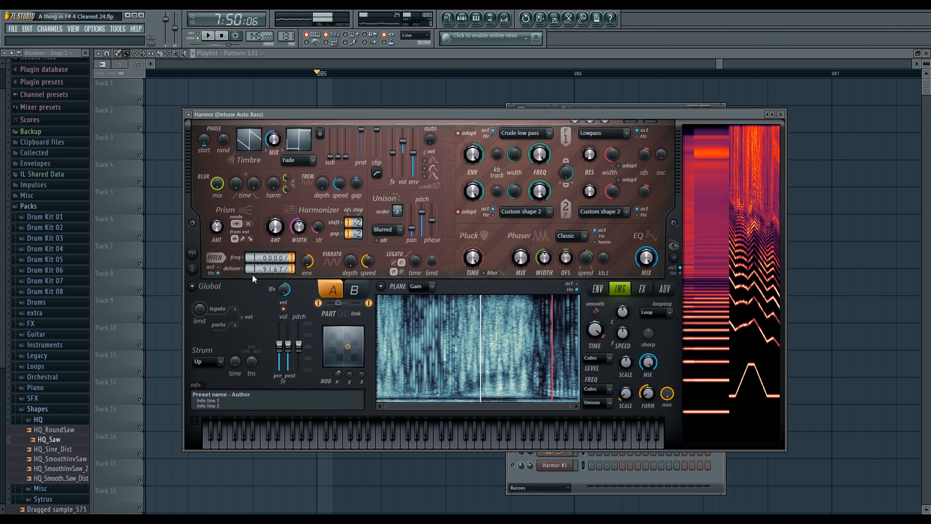
# Raise the middle point of the Harmor #2 envelope clip slightly and play the pattern to hear the change.
pyautogui.click(302, 454)
pyautogui.press('space')
pyautogui.press('space')
pyautogui.click(366, 266)
pyautogui.press('space')
pyautogui.moveTo(366, 266); pyautogui.dragTo(366, 263)
pyautogui.press('space')
pyautogui.press('space')
# Reshape the Harmor envelope clip by raising its second point and lowering its third to the bottom, auditioning the result.
pyautogui.moveTo(366, 223)
pyautogui.mouseDown()
pyautogui.moveTo(366, 241)
pyautogui.moveTo(350, 228)
pyautogui.mouseUp()
pyautogui.press('space')
pyautogui.press('space')
pyautogui.press('space')
pyautogui.press('space')
# Lower the start point and the point near the end of the Harmor #2 envelope clip, playing the pattern to compare.
pyautogui.moveTo(318, 264); pyautogui.dragTo(367, 266)
pyautogui.press('space')
pyautogui.press('space')
pyautogui.moveTo(431, 266); pyautogui.dragTo(431, 269)
pyautogui.press('space')
pyautogui.press('space')
pyautogui.press('space')
pyautogui.press('space')
pyautogui.press('space')
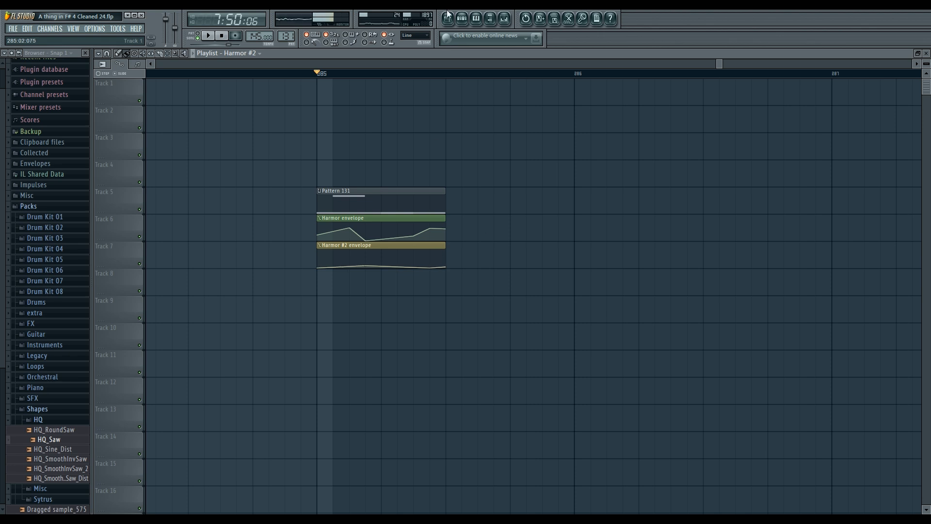
# Reopen the Detune Auto Bass Harmor from the step sequencer and move its window slightly down.
pyautogui.click(462, 18)
pyautogui.click(555, 189)
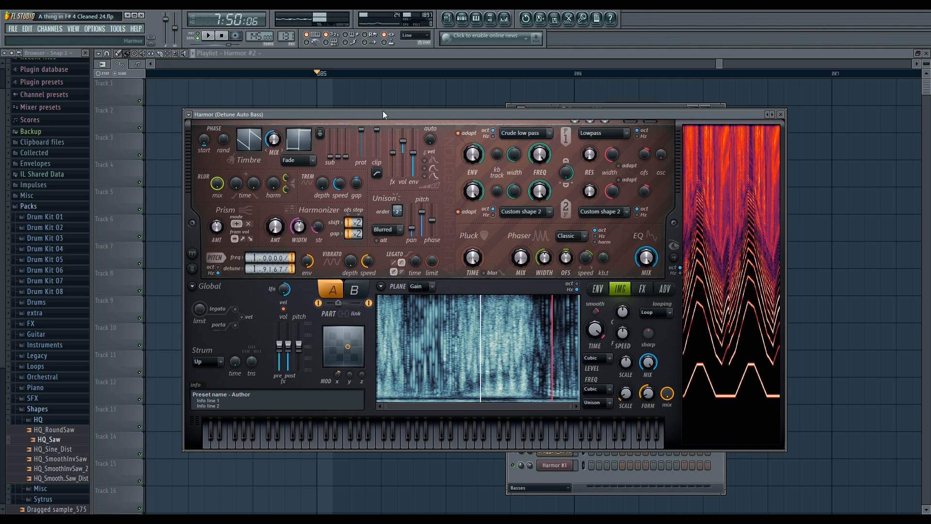
pyautogui.moveTo(417, 112)
pyautogui.mouseDown()
pyautogui.moveTo(411, 158)
pyautogui.moveTo(420, 112)
pyautogui.mouseUp()
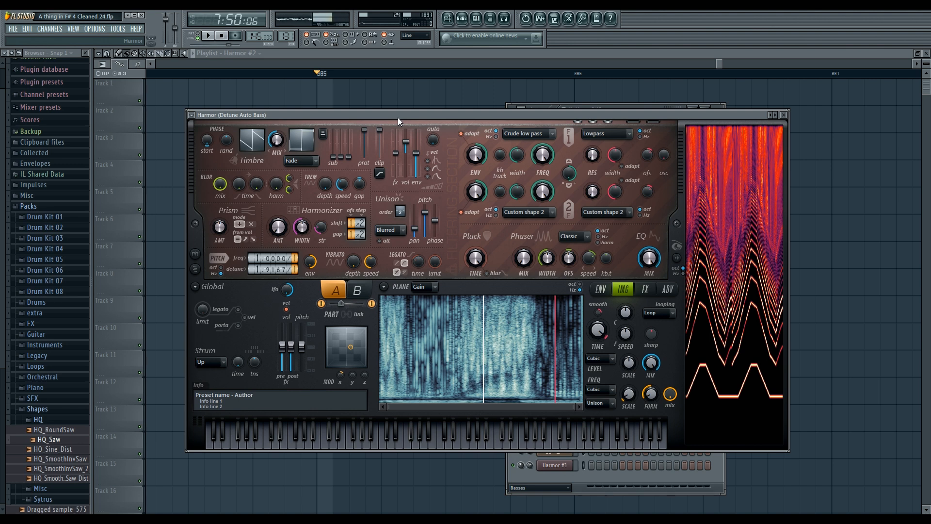
pyautogui.moveTo(520, 114)
pyautogui.mouseDown()
pyautogui.moveTo(519, 160)
pyautogui.moveTo(506, 108)
pyautogui.moveTo(516, 124)
pyautogui.mouseUp()
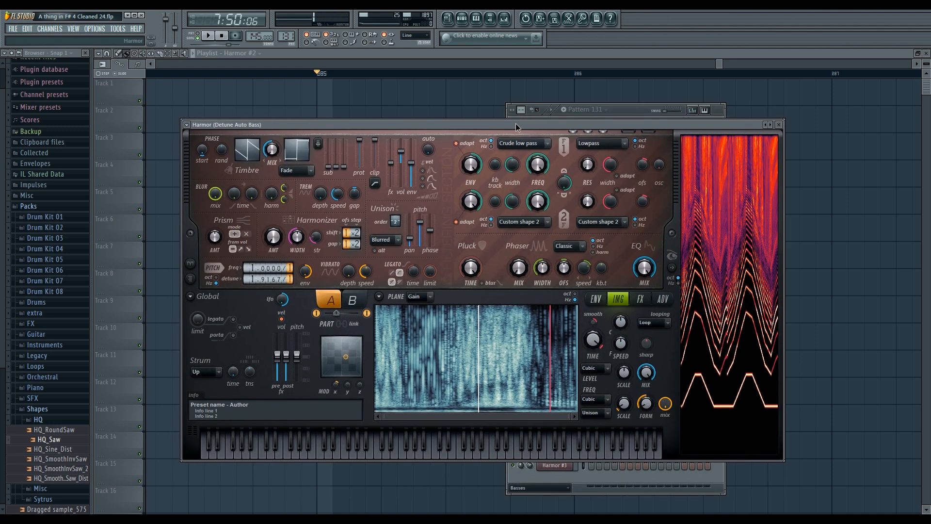